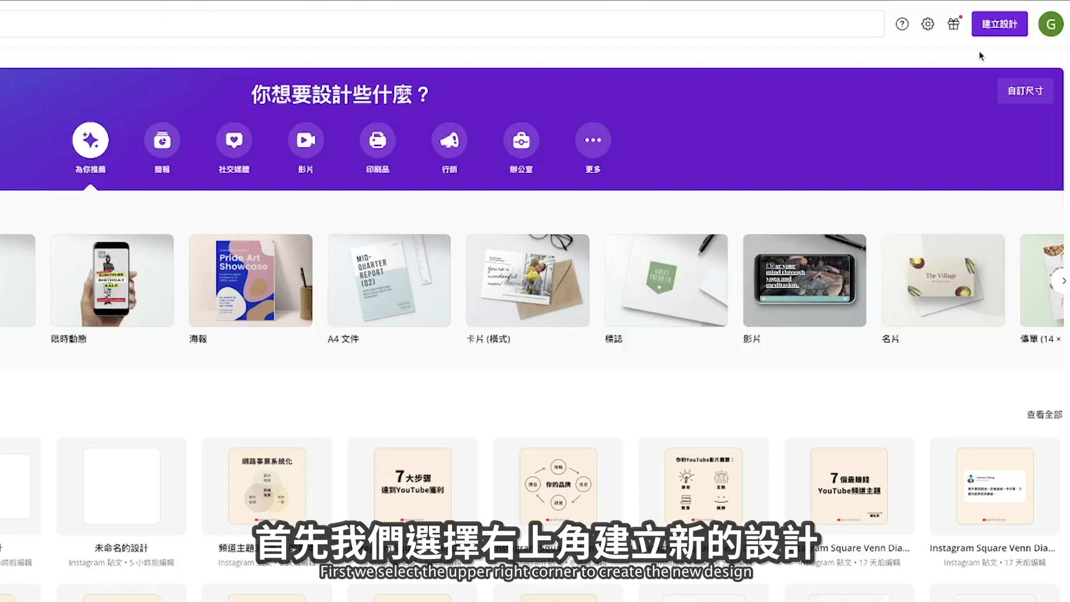
Create a new custom-size design of 3240 × 3240 pixels
{"action": "left_click", "coordinate": [998, 25]}
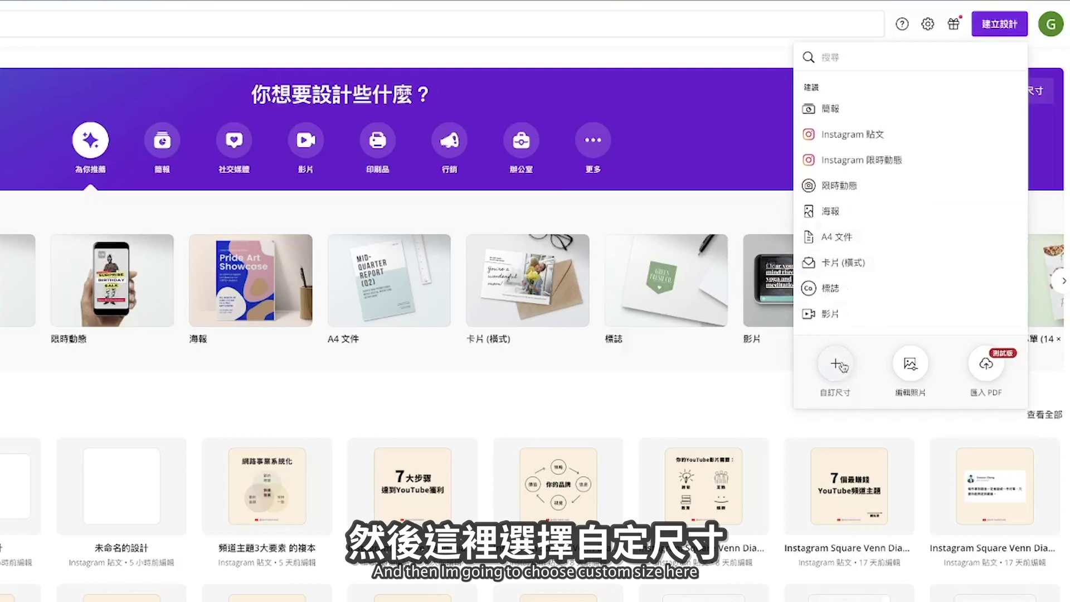
{"action": "left_click", "coordinate": [843, 366]}
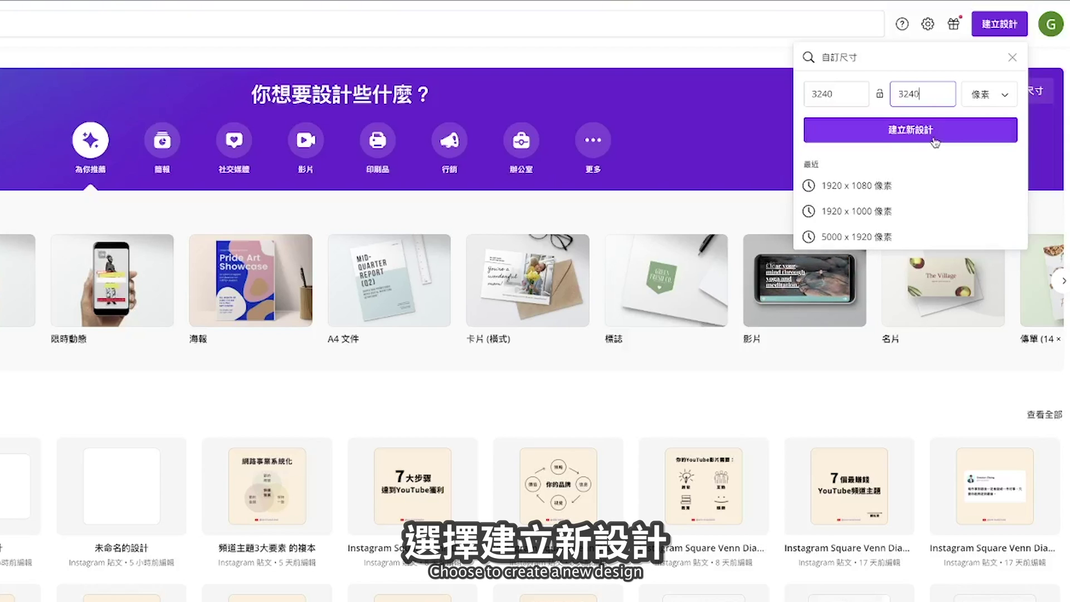
{"action": "left_click", "coordinate": [935, 143]}
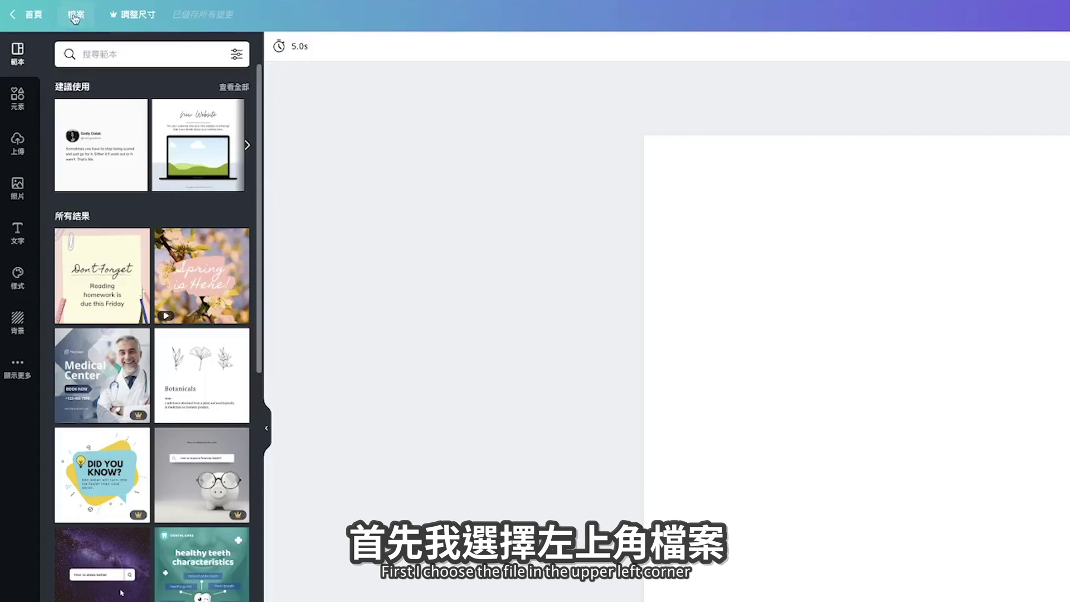
Show the rulers and guides for the design, and pull a trial horizontal guide onto the page
{"action": "left_click", "coordinate": [83, 20]}
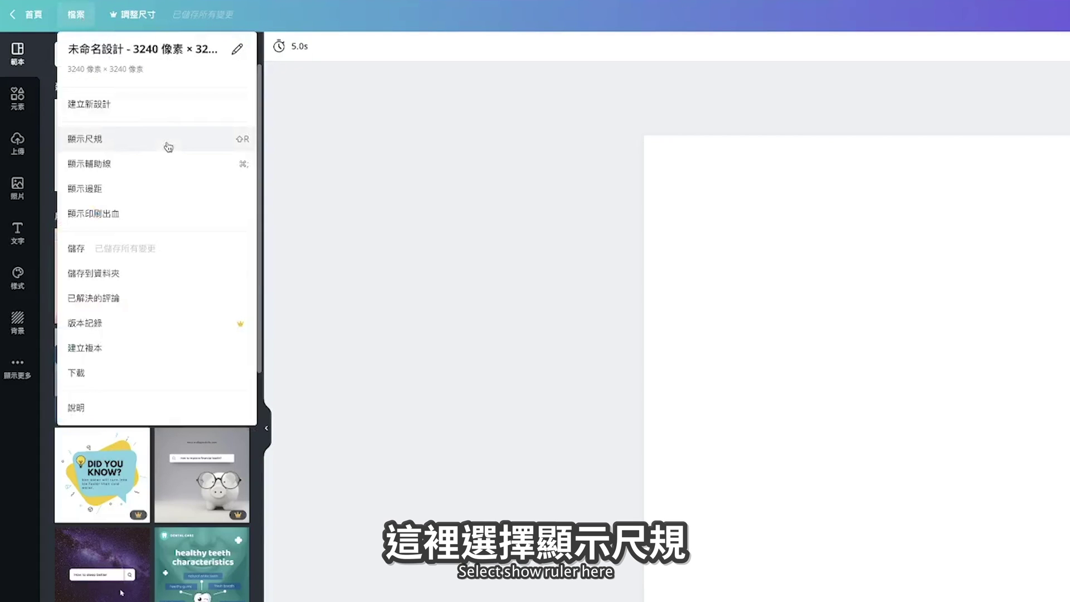
{"action": "left_click", "coordinate": [168, 146]}
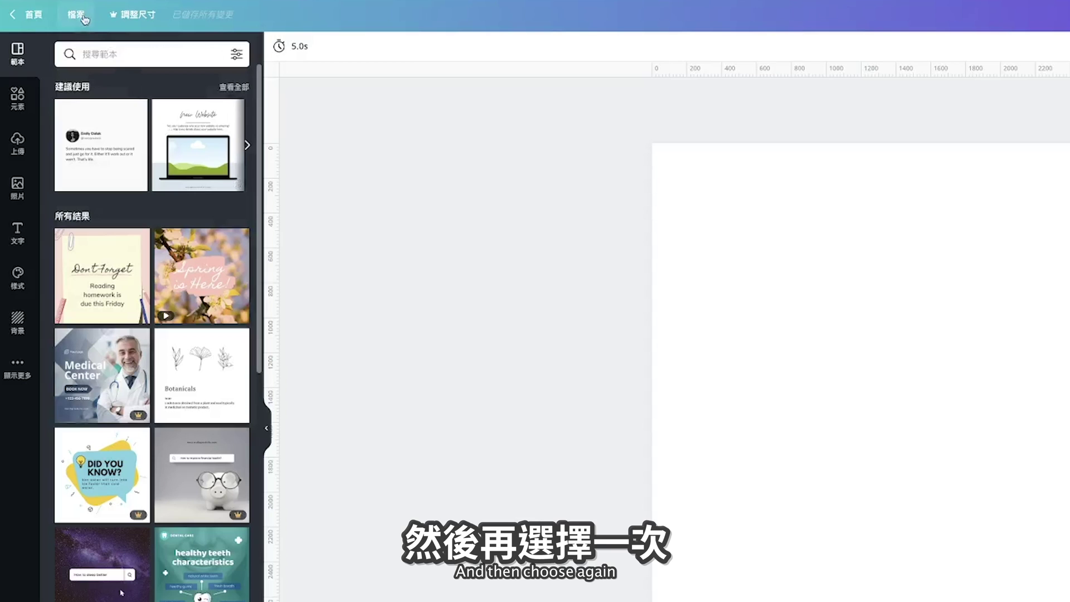
{"action": "left_click", "coordinate": [83, 18]}
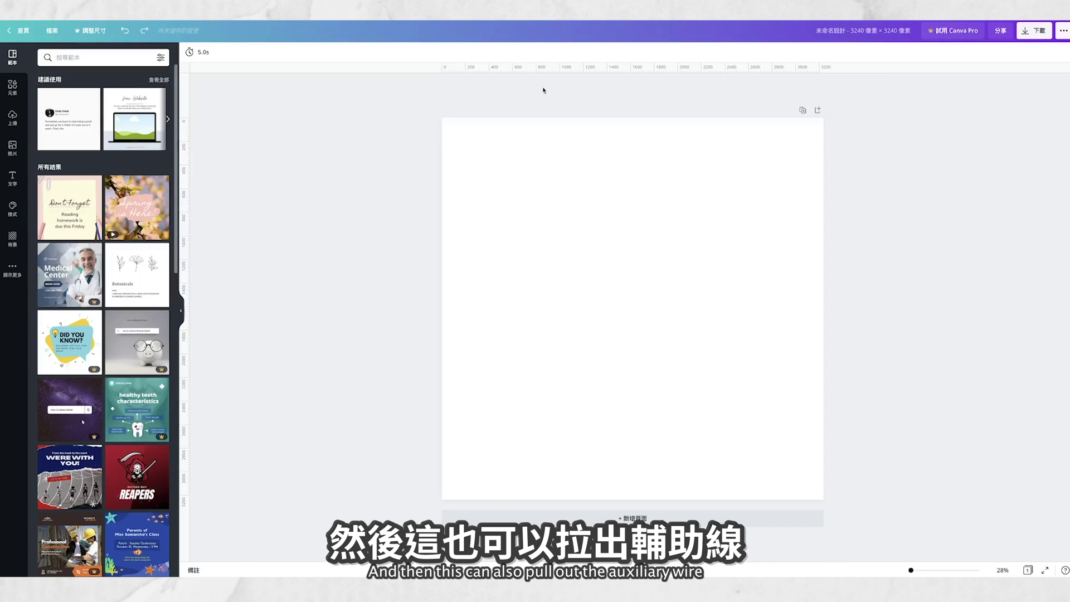
{"action": "left_click_drag", "start_coordinate": [521, 75], "coordinate": [528, 123]}
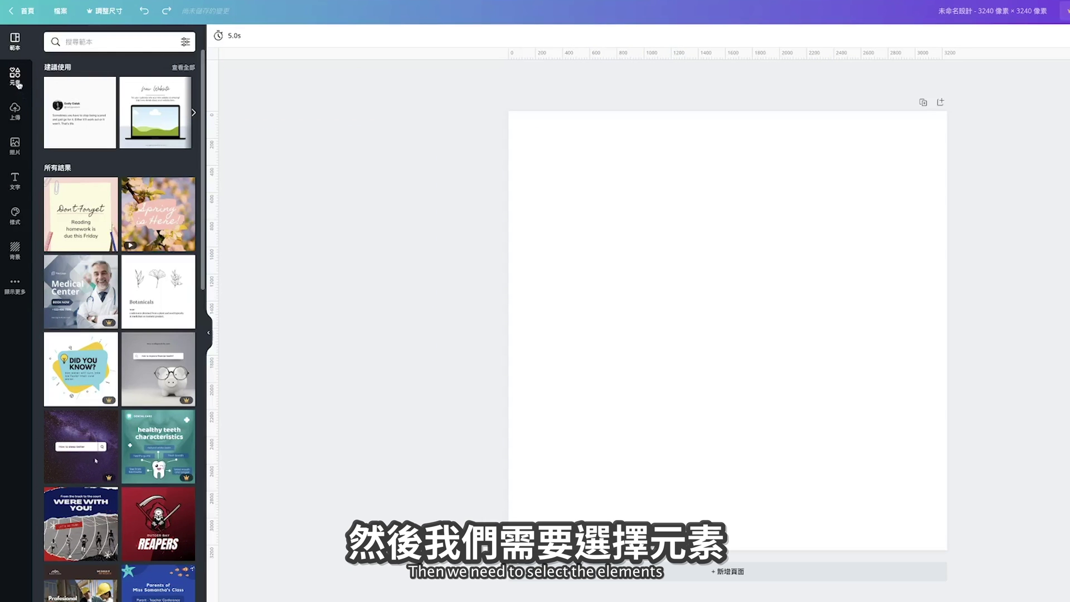
Find the nine-cell (3 × 3) grid among the grid elements and add it to the page
{"action": "left_click", "coordinate": [15, 77]}
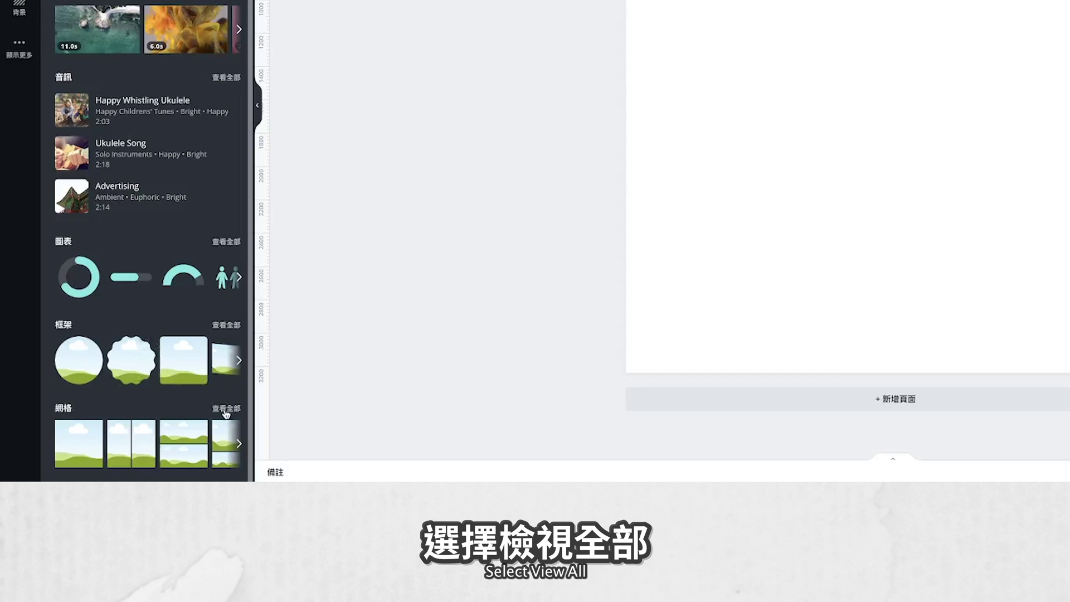
{"action": "left_click", "coordinate": [226, 410]}
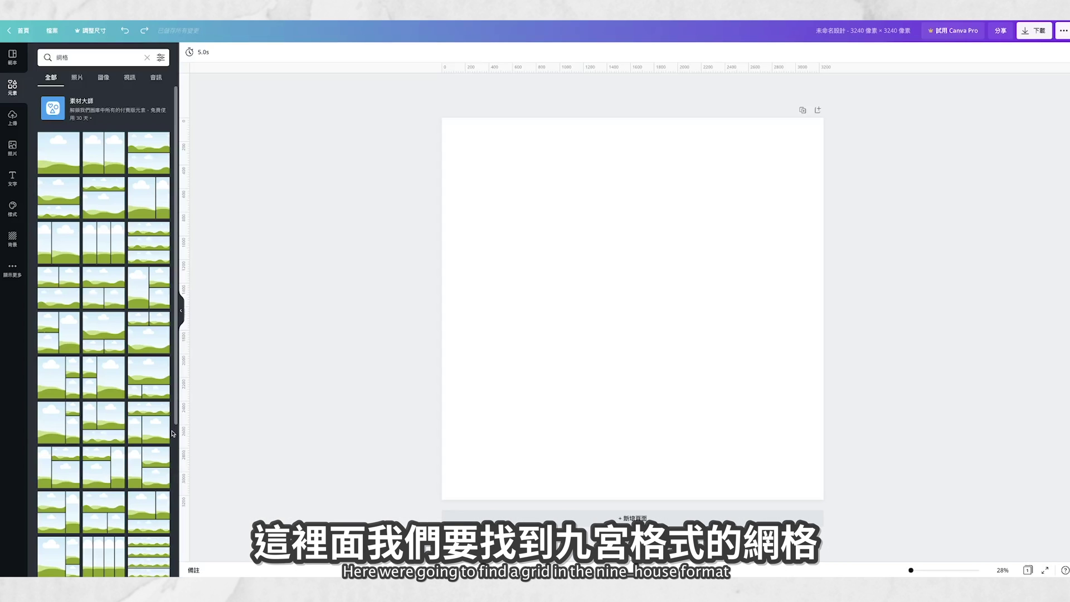
{"action": "scroll", "coordinate": [157, 430], "scroll_direction": "down", "scroll_amount": 6}
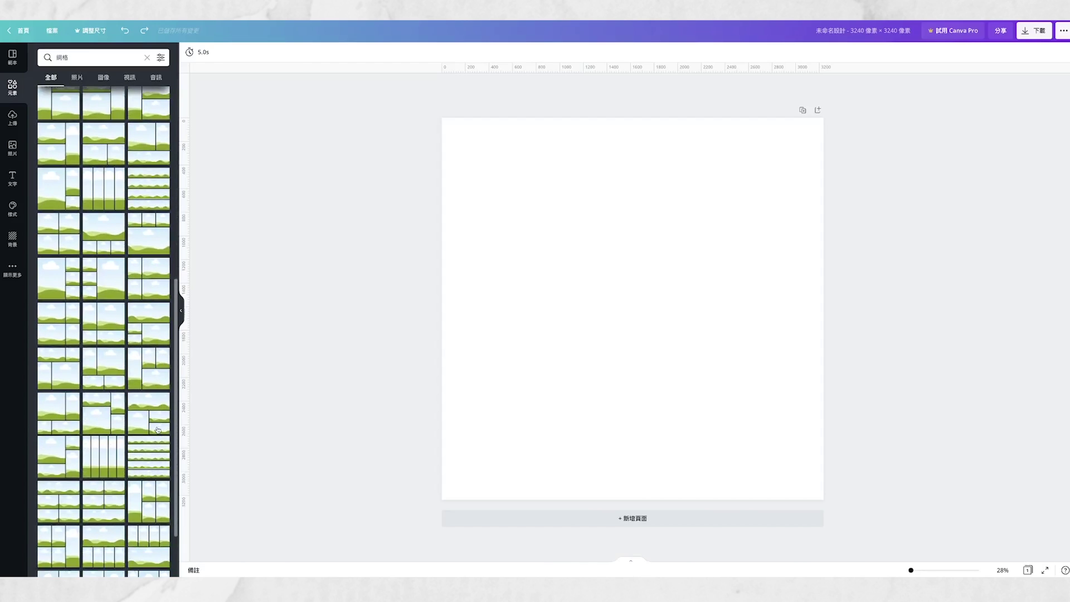
{"action": "scroll", "coordinate": [157, 429], "scroll_direction": "down", "scroll_amount": 3}
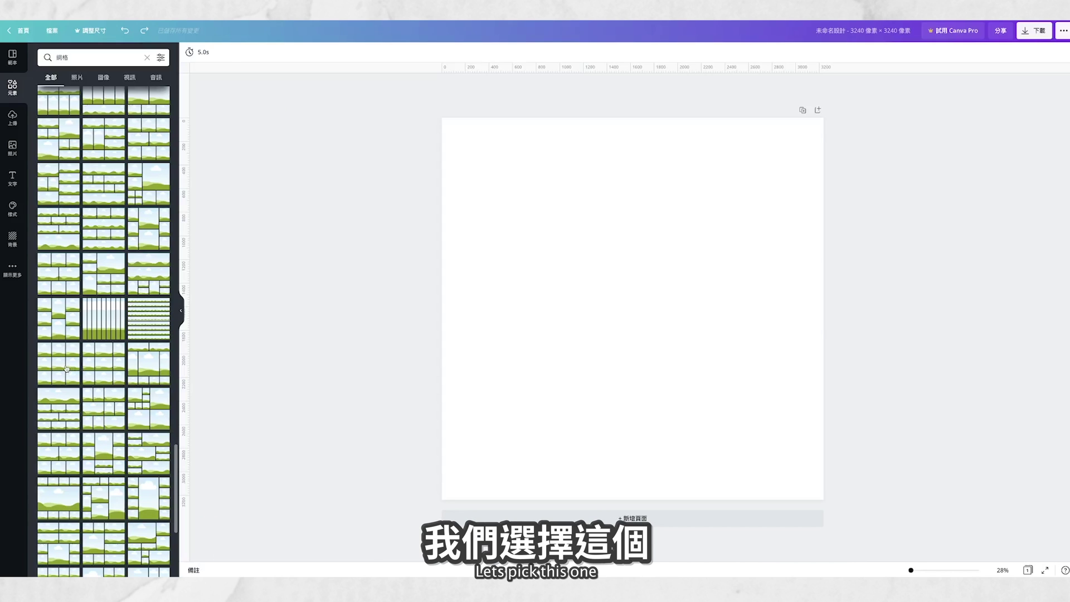
{"action": "left_click", "coordinate": [67, 368]}
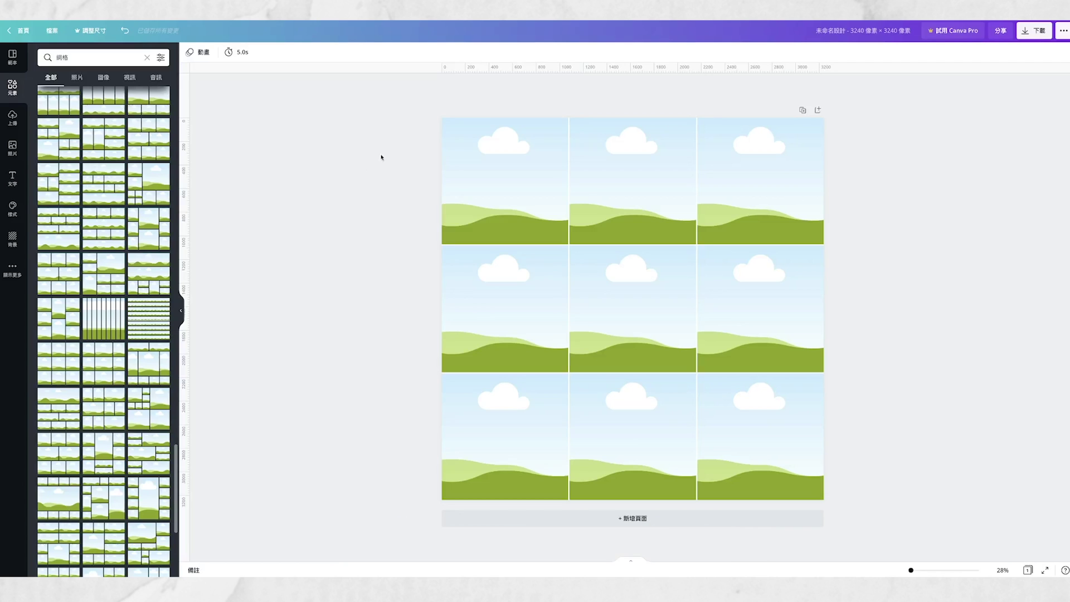
Place horizontal and vertical guides along the nine-cell grid's dividers, and delete the grid
{"action": "left_click_drag", "start_coordinate": [549, 68], "coordinate": [587, 372]}
{"action": "left_click_drag", "start_coordinate": [185, 296], "coordinate": [569, 296]}
{"action": "left_click_drag", "start_coordinate": [185, 271], "coordinate": [697, 301]}
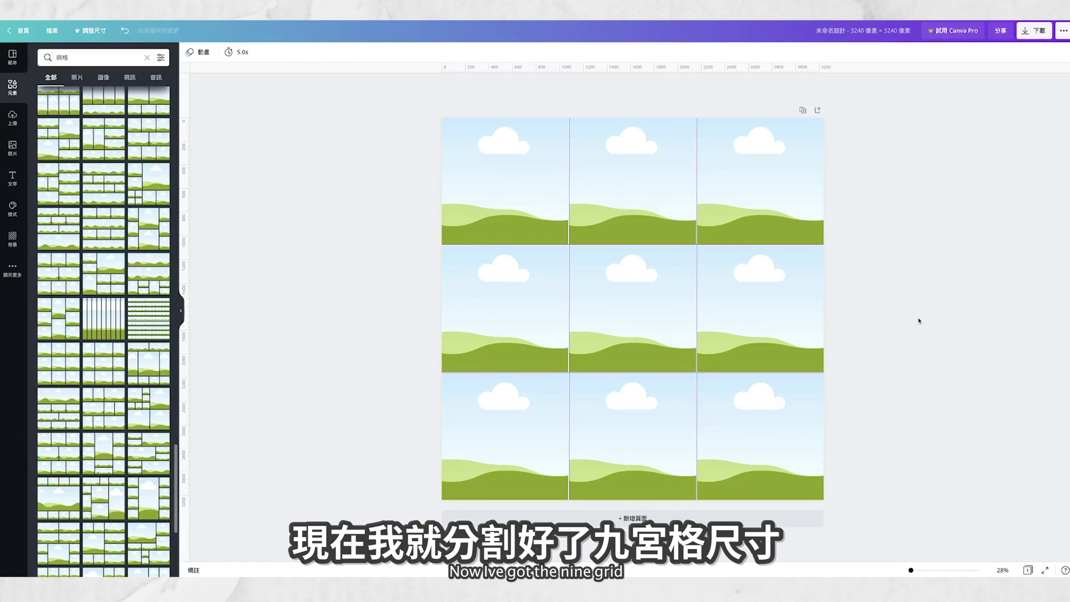
{"action": "left_click", "coordinate": [802, 175]}
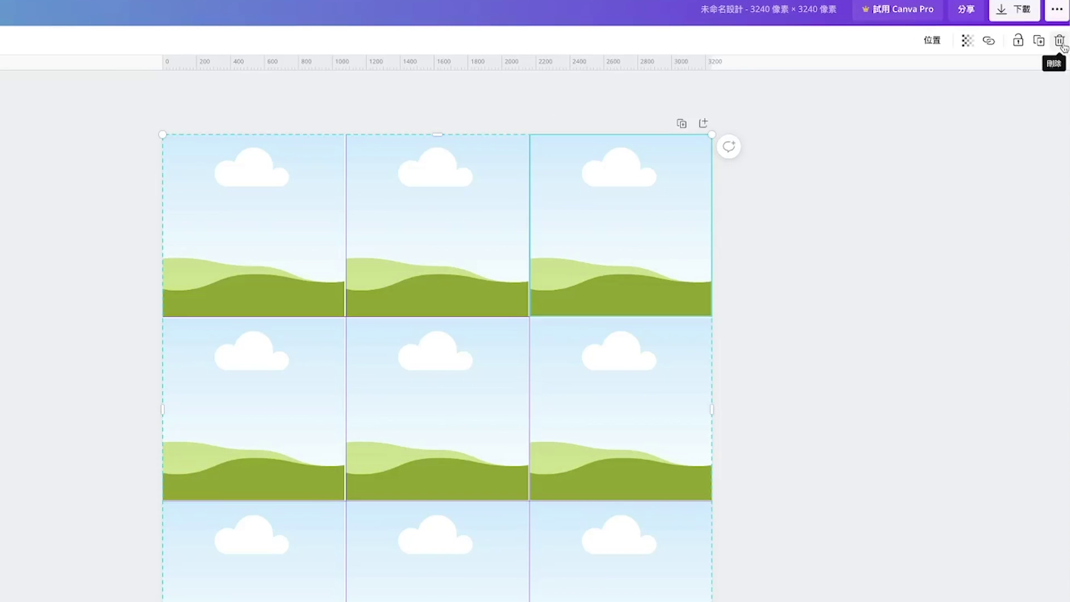
{"action": "left_click", "coordinate": [1059, 41]}
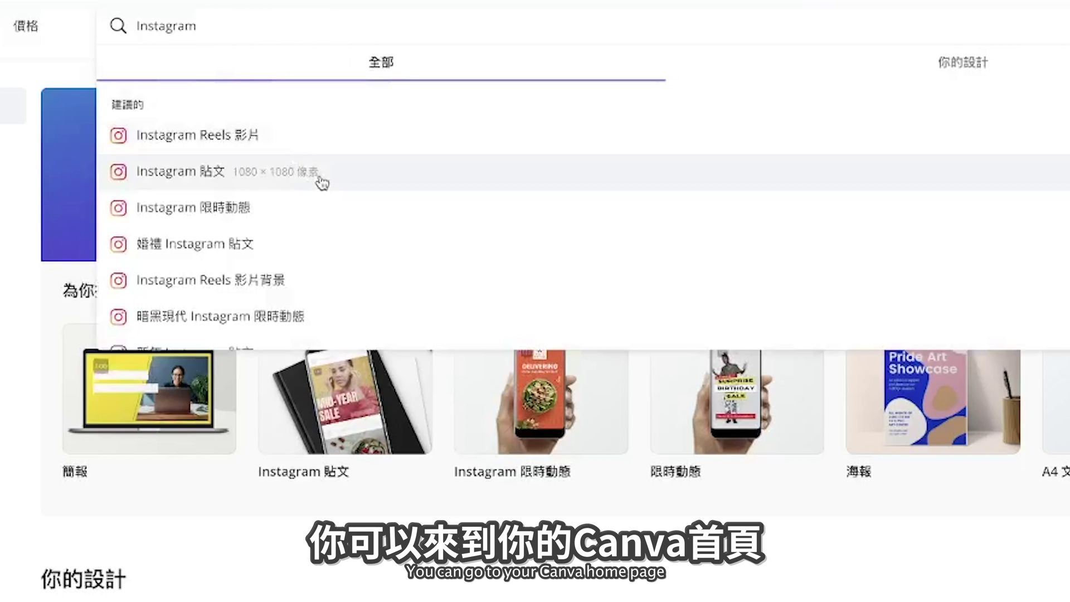
Browse the Instagram post templates from the Canva home page and open the "You are meant to be" template
{"action": "left_click", "coordinate": [321, 179]}
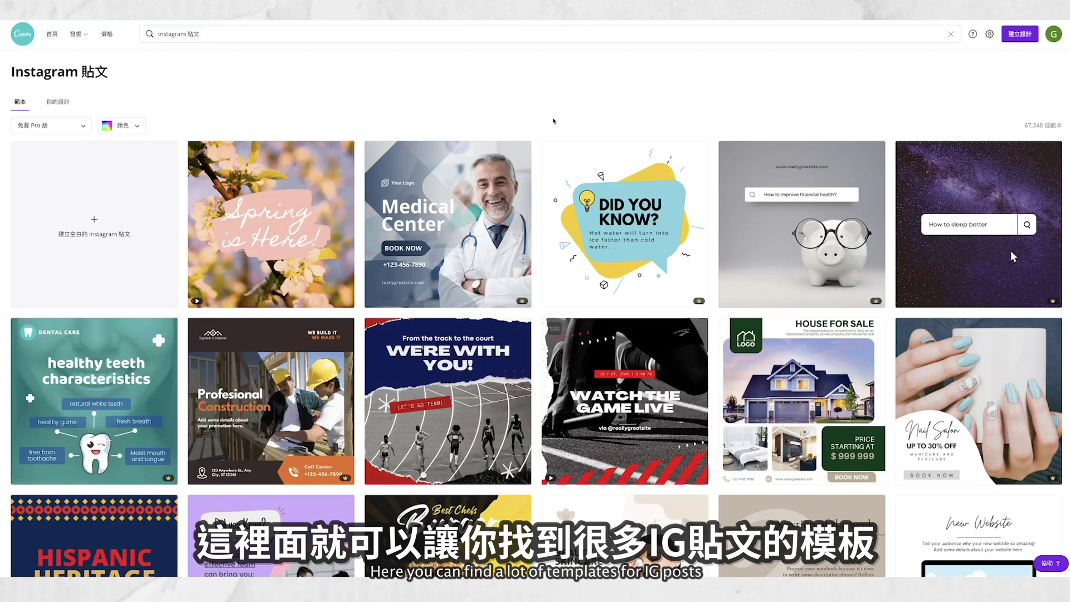
{"action": "scroll", "coordinate": [554, 121], "scroll_direction": "down", "scroll_amount": 15}
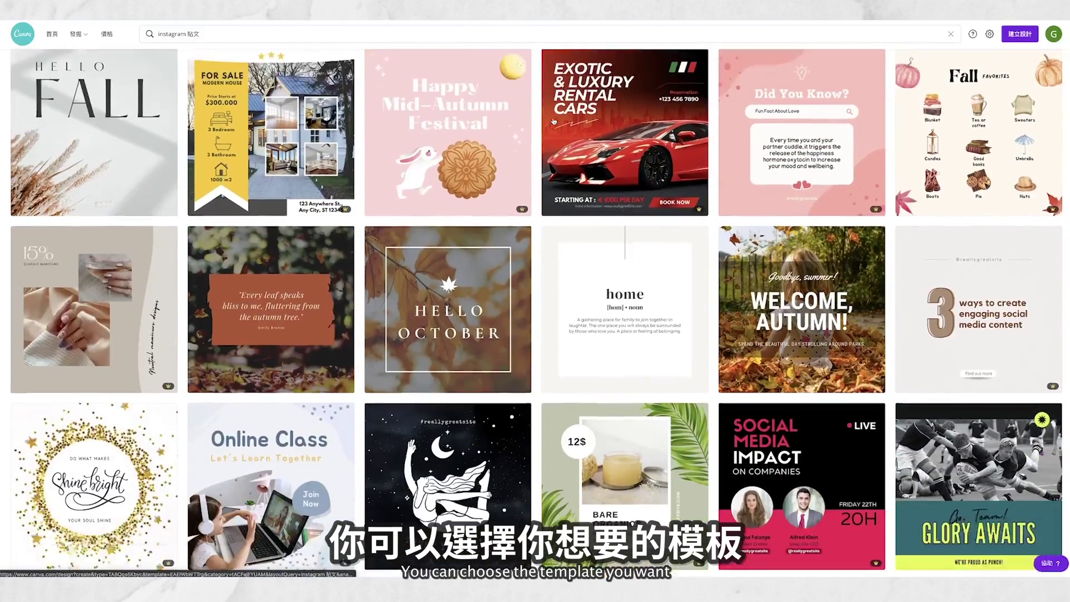
{"action": "scroll", "coordinate": [554, 121], "scroll_direction": "down", "scroll_amount": 5}
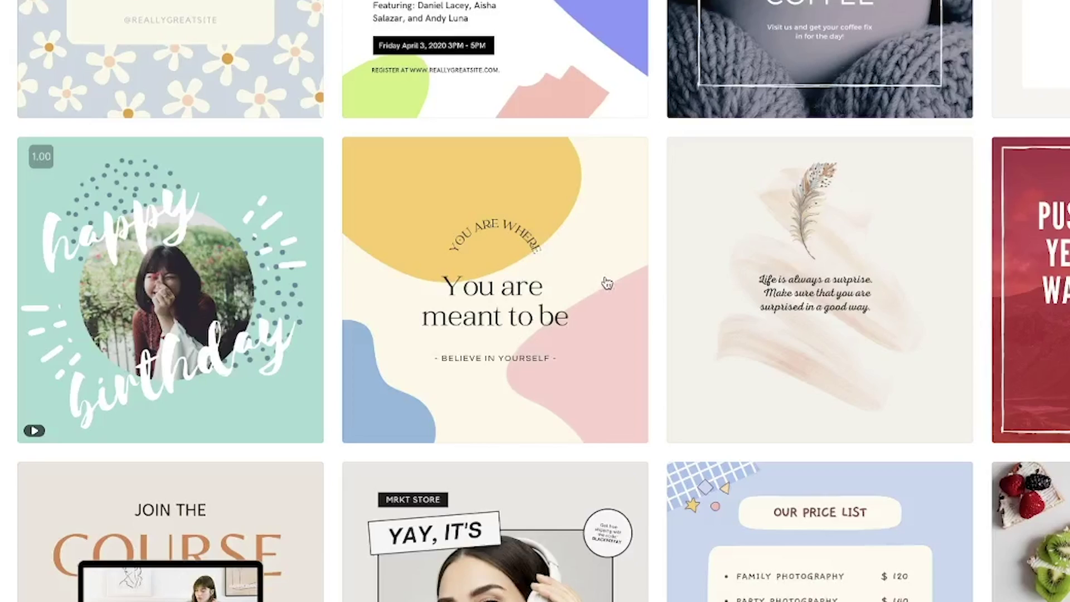
{"action": "left_click", "coordinate": [608, 284]}
Copy all elements of the template into the 3240 × 3240 canvas and enlarge them together to fill the page
{"action": "left_click_drag", "start_coordinate": [877, 464], "coordinate": [477, 211]}
{"action": "right_click", "coordinate": [675, 234]}
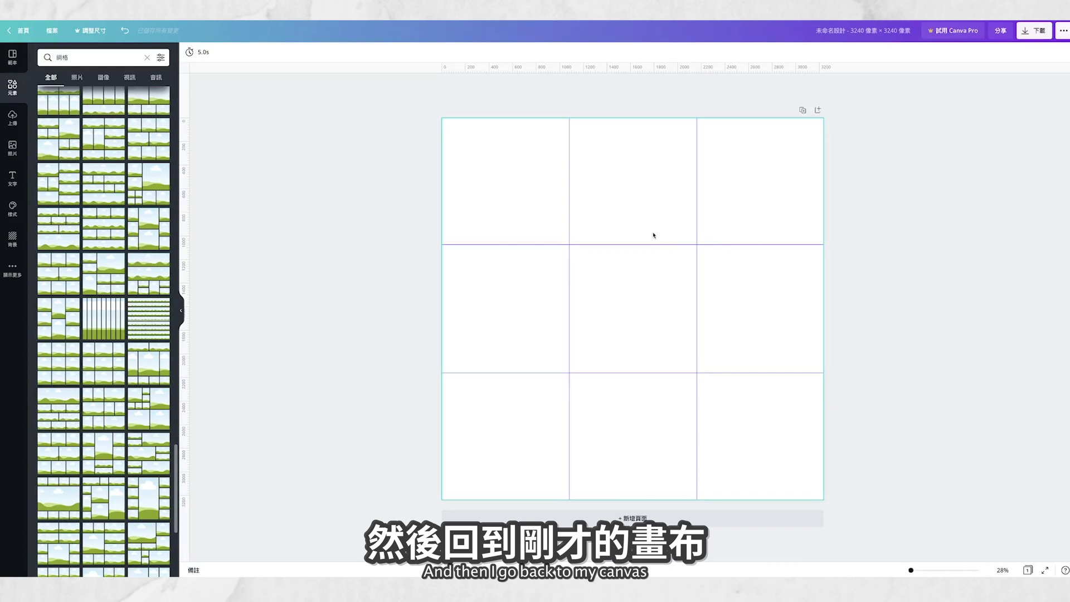
{"action": "right_click", "coordinate": [654, 235]}
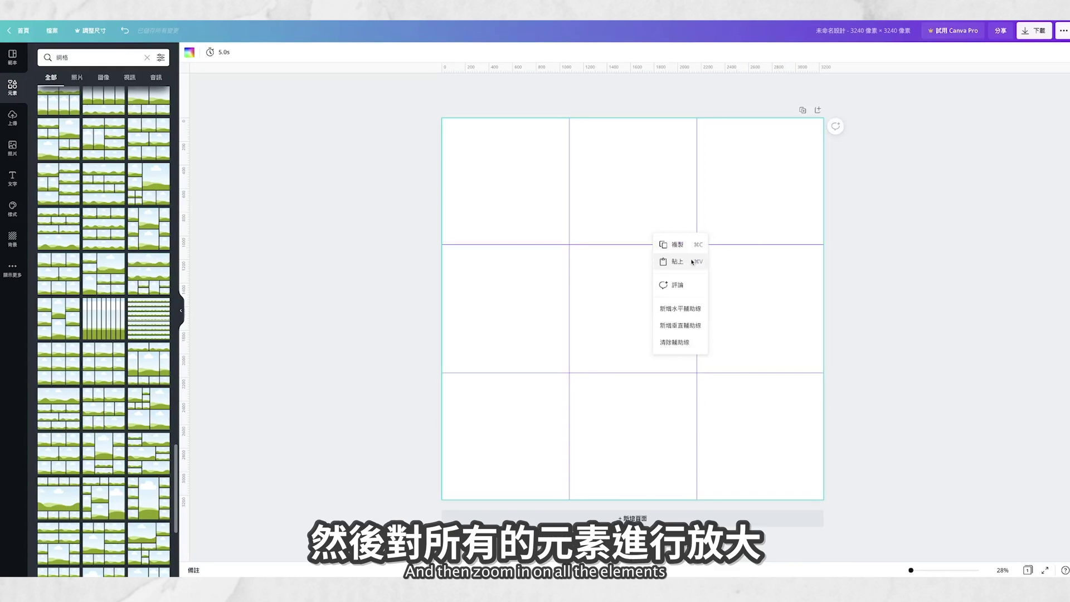
{"action": "left_click", "coordinate": [686, 262]}
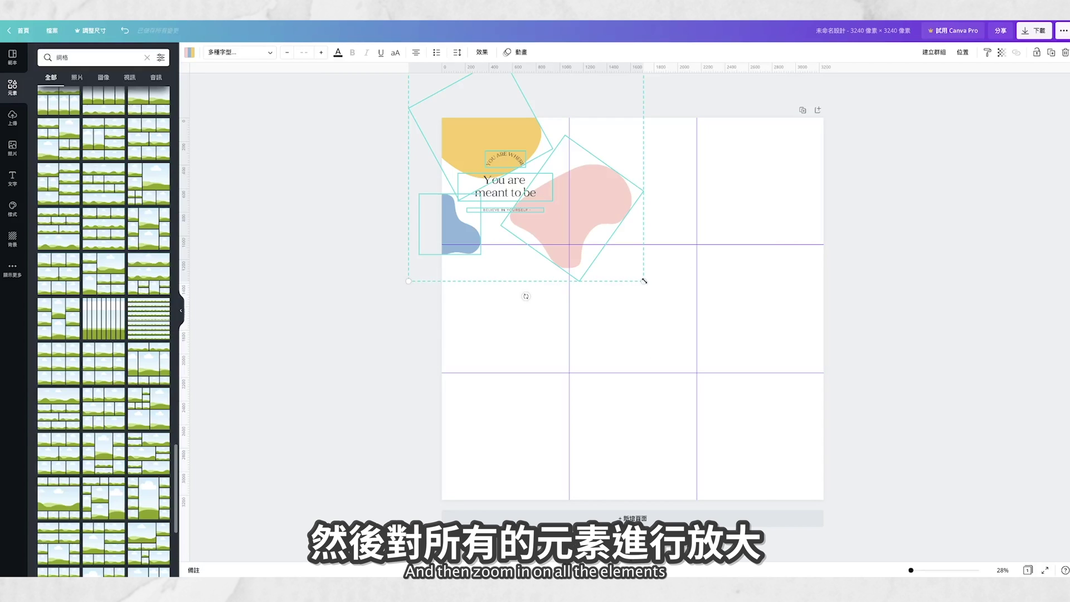
{"action": "left_click_drag", "start_coordinate": [645, 281], "coordinate": [998, 571]}
{"action": "left_click_drag", "start_coordinate": [778, 406], "coordinate": [773, 358]}
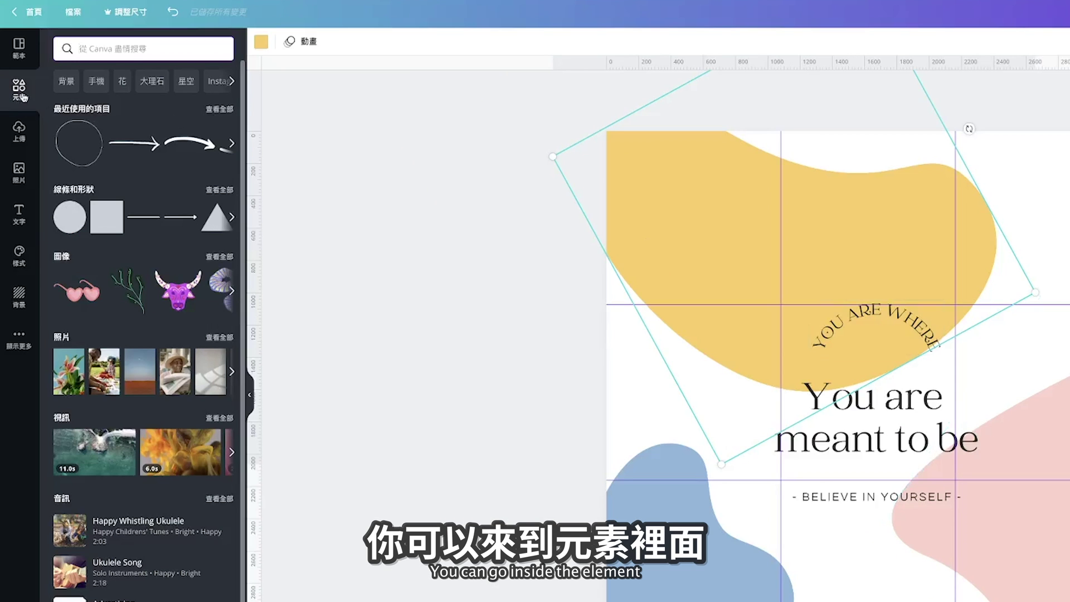
Search the elements library for "organic shapes"
{"action": "type", "text": "organic shapes"}
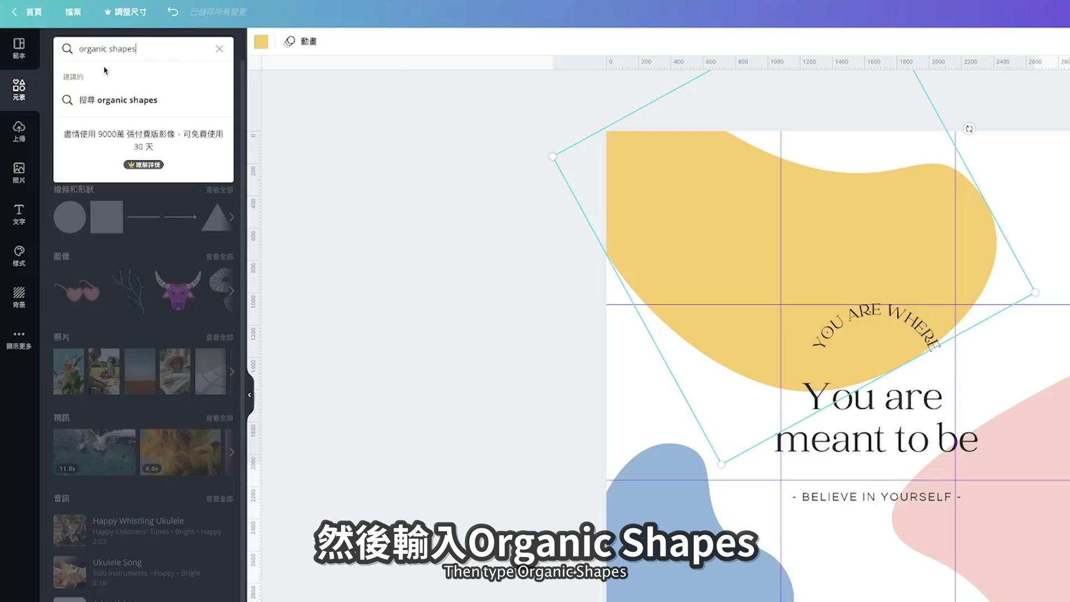
{"action": "key", "text": "Return"}
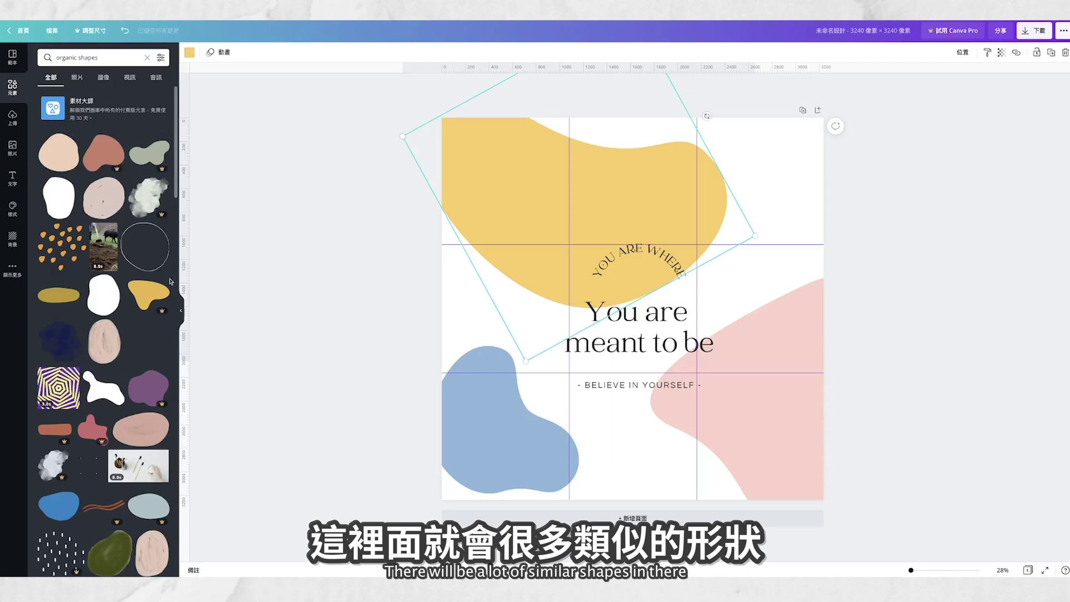
{"action": "left_click", "coordinate": [851, 347]}
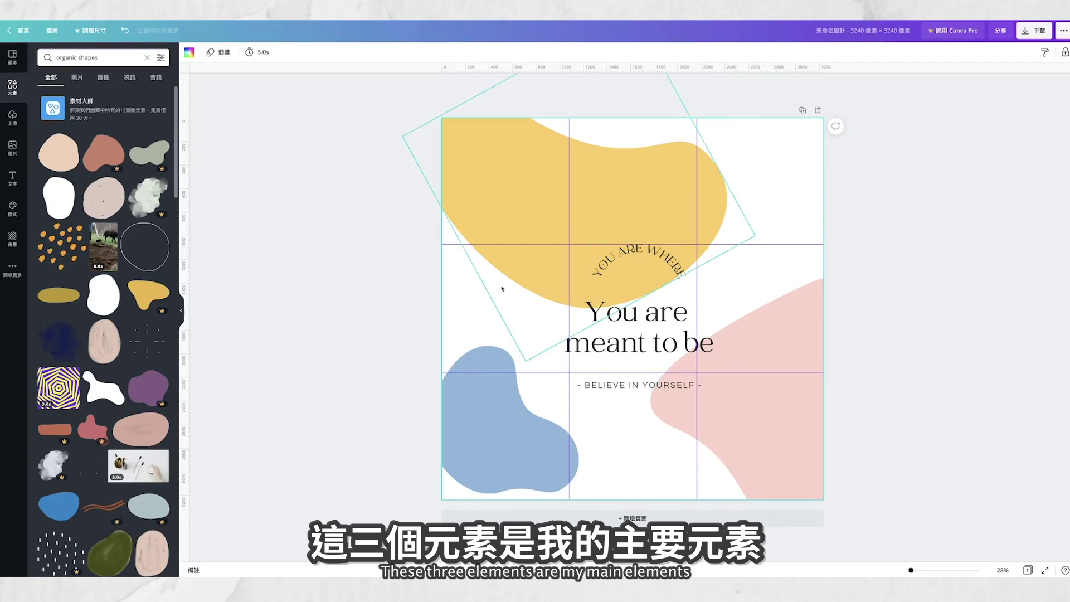
Enlarge the blue shape in the page's lower-left corner and shift it so it runs off the page edges
{"action": "left_click", "coordinate": [556, 458]}
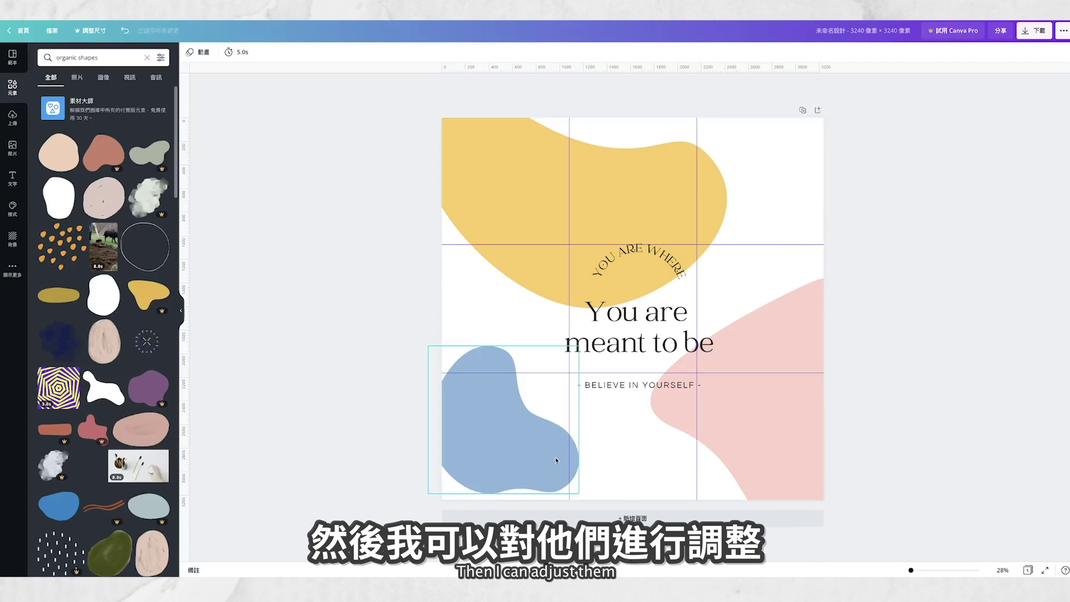
{"action": "left_click", "coordinate": [547, 470]}
{"action": "left_click_drag", "start_coordinate": [578, 494], "coordinate": [612, 527]}
{"action": "left_click_drag", "start_coordinate": [526, 484], "coordinate": [507, 487]}
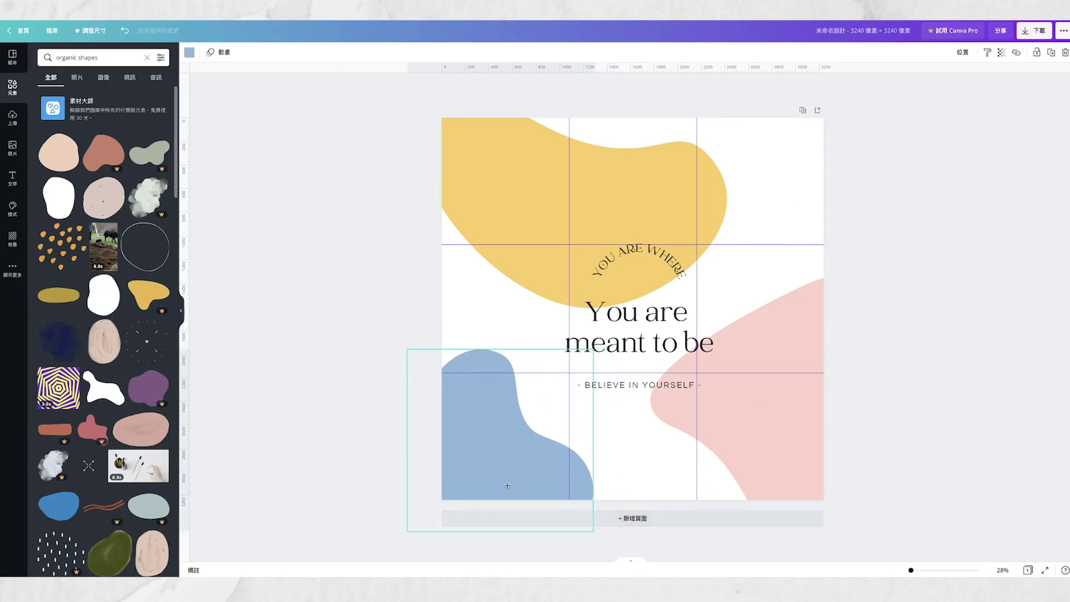
Move the yellow shape slightly up and left, and shrink the quote texts to fit within the centre cell
{"action": "left_click_drag", "start_coordinate": [608, 196], "coordinate": [602, 180]}
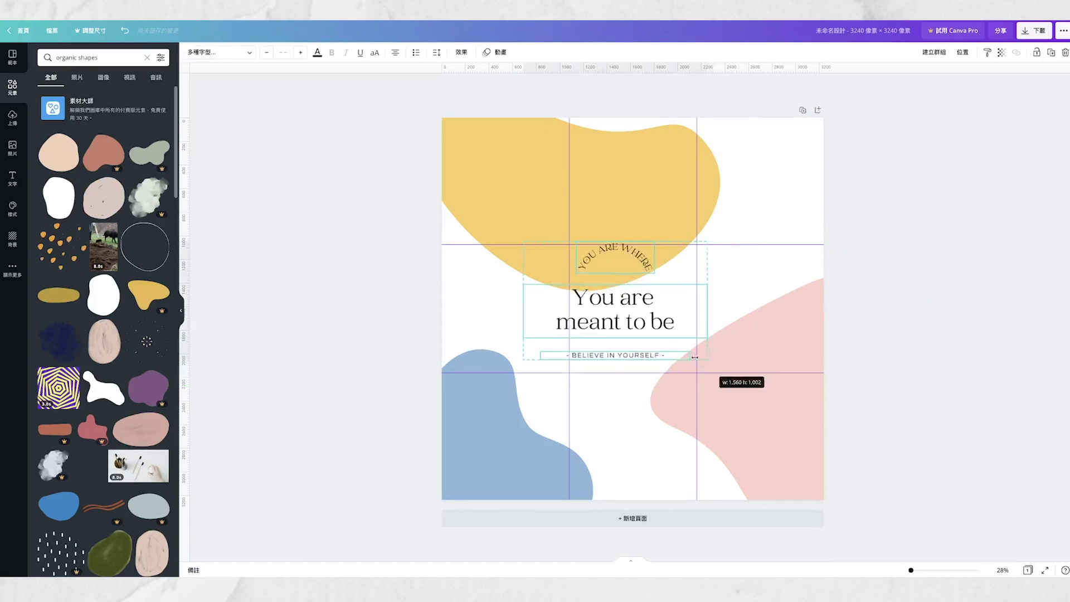
{"action": "left_click", "coordinate": [990, 282]}
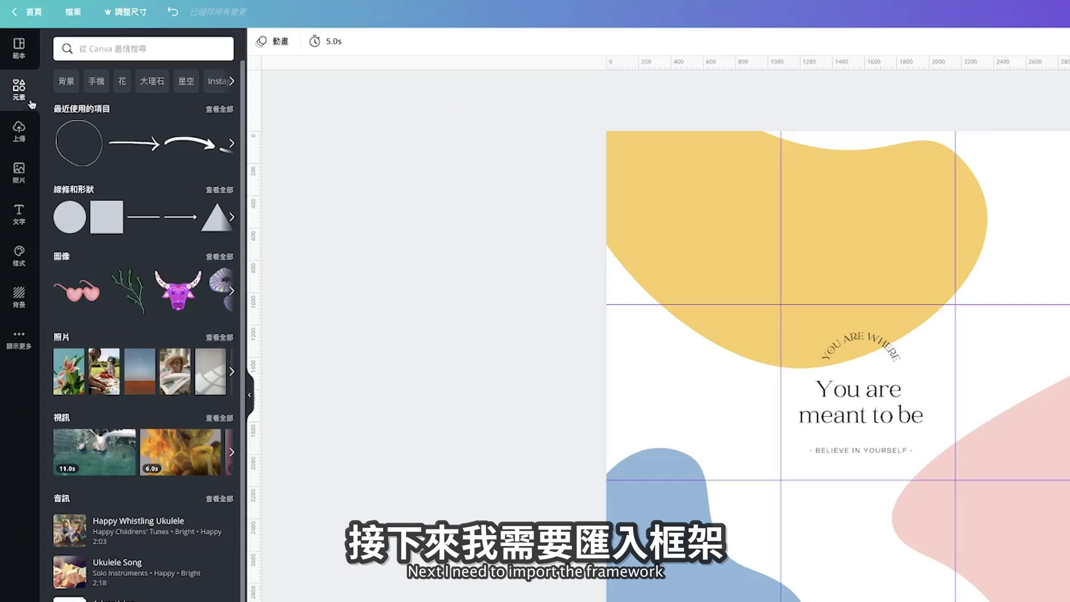
Find an organic blob-shaped frame among the frame elements and place it in the top-middle cell over the yellow shape
{"action": "scroll", "coordinate": [86, 156], "scroll_direction": "down", "scroll_amount": 3}
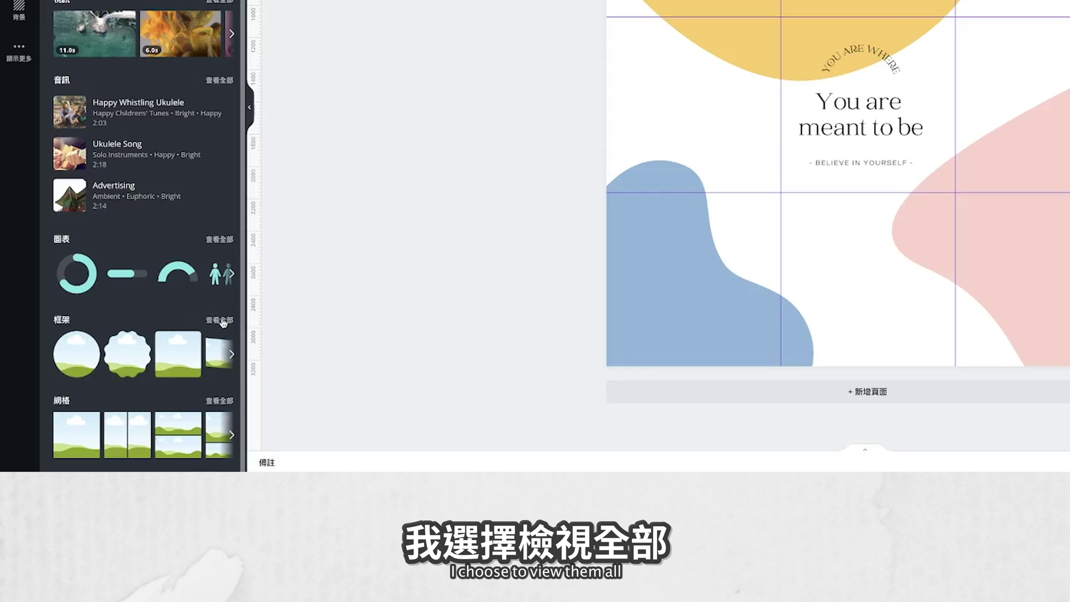
{"action": "left_click", "coordinate": [223, 321]}
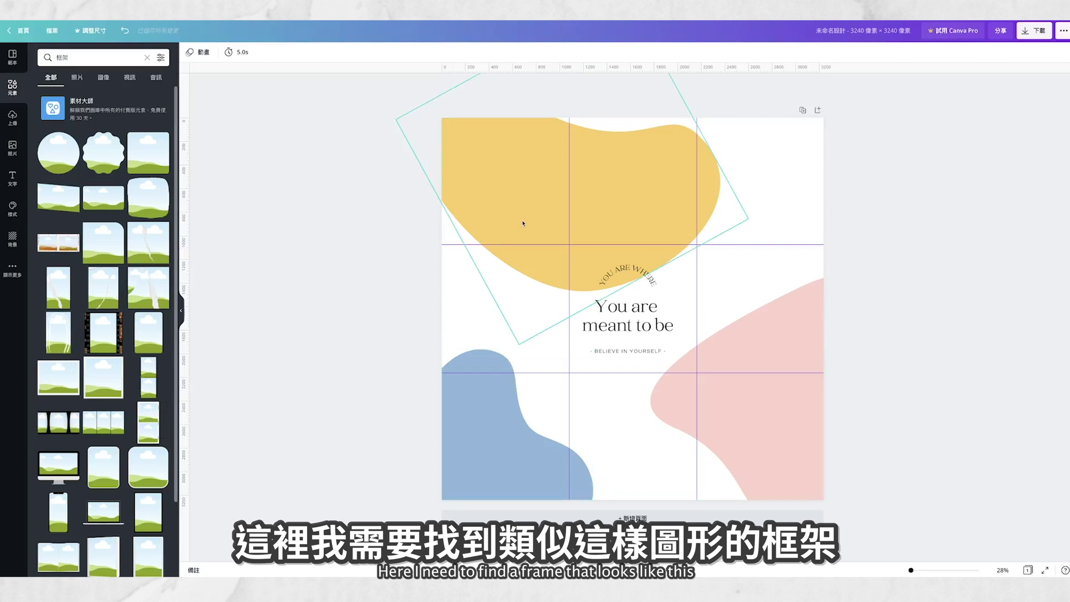
{"action": "scroll", "coordinate": [163, 287], "scroll_direction": "down", "scroll_amount": 10}
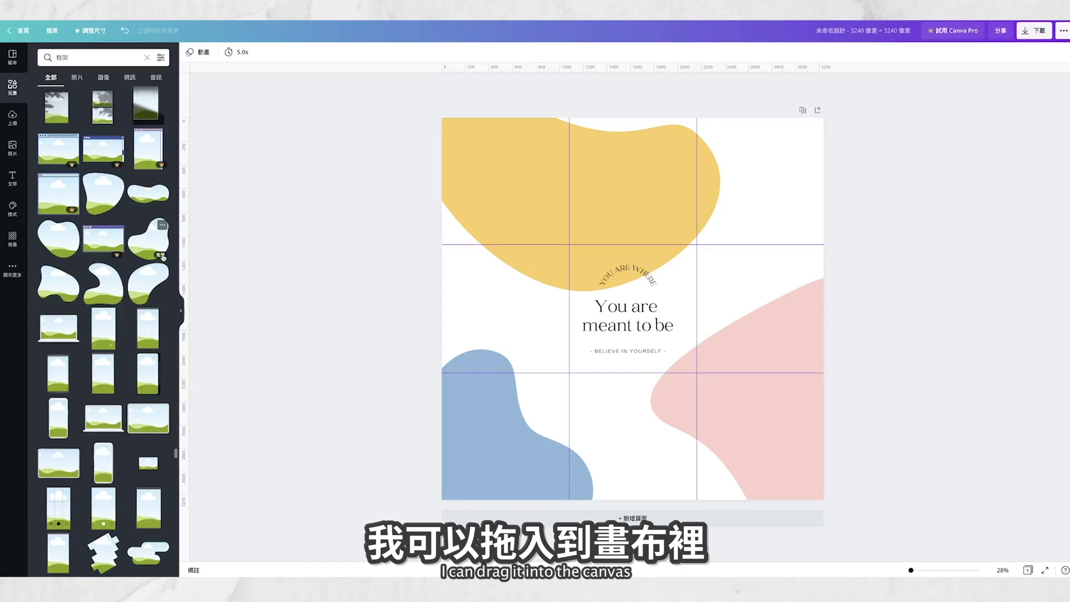
{"action": "left_click_drag", "start_coordinate": [151, 253], "coordinate": [664, 158]}
{"action": "left_click", "coordinate": [357, 240]}
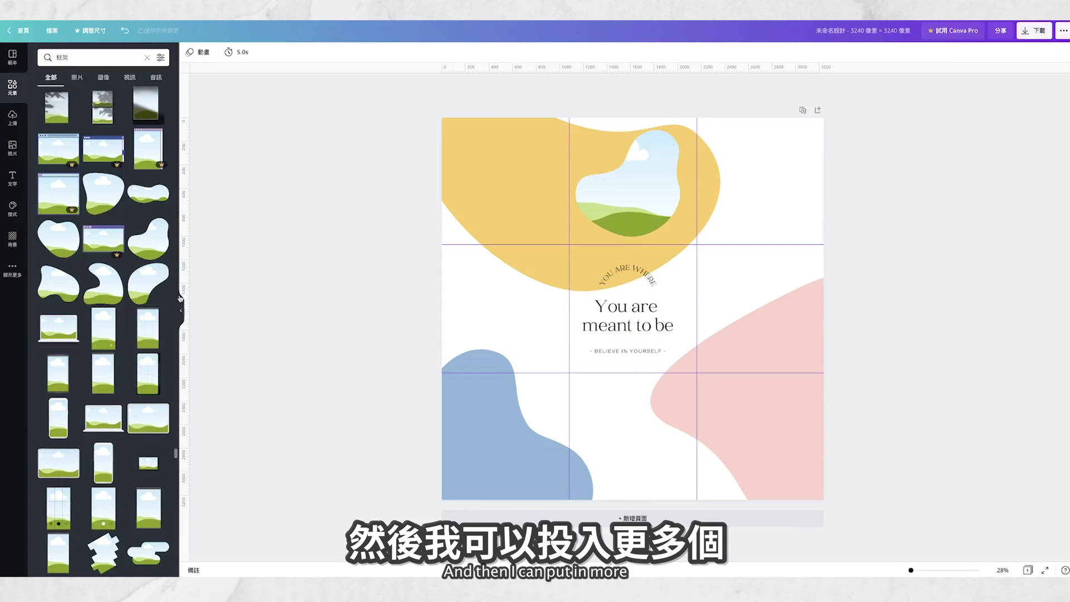
Add a second organic blob frame, shrink it and position it in the middle-left cell above the blue shape
{"action": "left_click_drag", "start_coordinate": [59, 283], "coordinate": [574, 355]}
{"action": "left_click_drag", "start_coordinate": [678, 449], "coordinate": [638, 409]}
{"action": "left_click_drag", "start_coordinate": [574, 355], "coordinate": [508, 309]}
Add a curved blob frame, scale it down and position it in the middle-right cell over the pink shape
{"action": "left_click_drag", "start_coordinate": [103, 283], "coordinate": [752, 375]}
{"action": "left_click_drag", "start_coordinate": [849, 271], "coordinate": [746, 381]}
{"action": "left_click_drag", "start_coordinate": [711, 408], "coordinate": [775, 287]}
{"action": "left_click", "coordinate": [360, 282]}
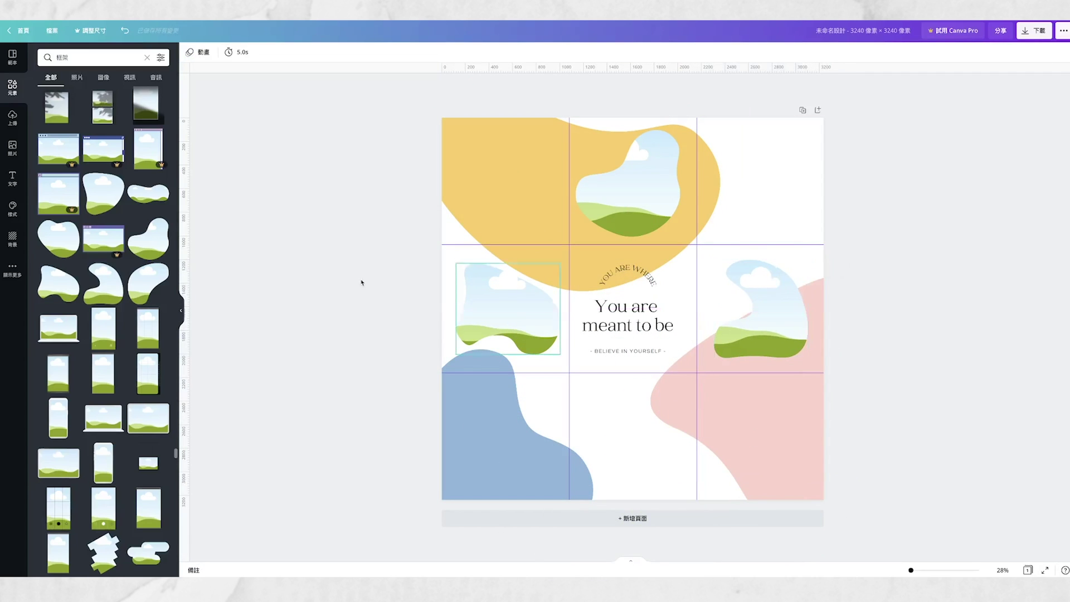
Add the splash-shaped frame with detached blobs, shrink it and position it in the bottom-middle cell
{"action": "scroll", "coordinate": [134, 379], "scroll_direction": "down", "scroll_amount": 5}
{"action": "left_click_drag", "start_coordinate": [141, 395], "coordinate": [529, 393]}
{"action": "left_click_drag", "start_coordinate": [706, 366], "coordinate": [603, 470]}
{"action": "left_click_drag", "start_coordinate": [558, 518], "coordinate": [634, 435]}
{"action": "left_click", "coordinate": [1037, 439]}
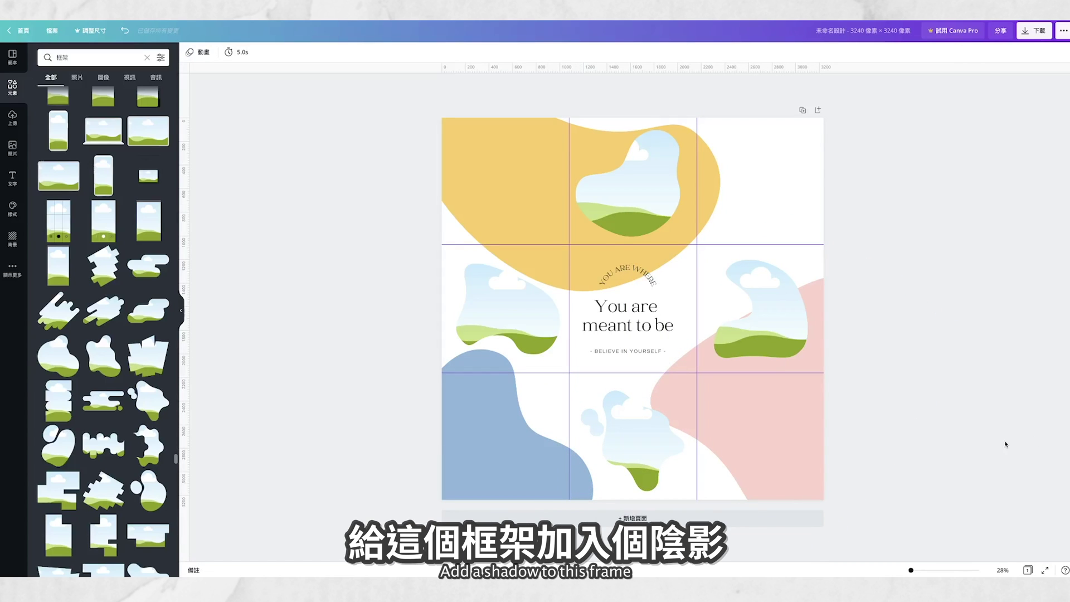
Select all four picture frames, duplicate them and offset the copies slightly up and to the left of the originals
{"action": "left_click", "coordinate": [638, 190]}
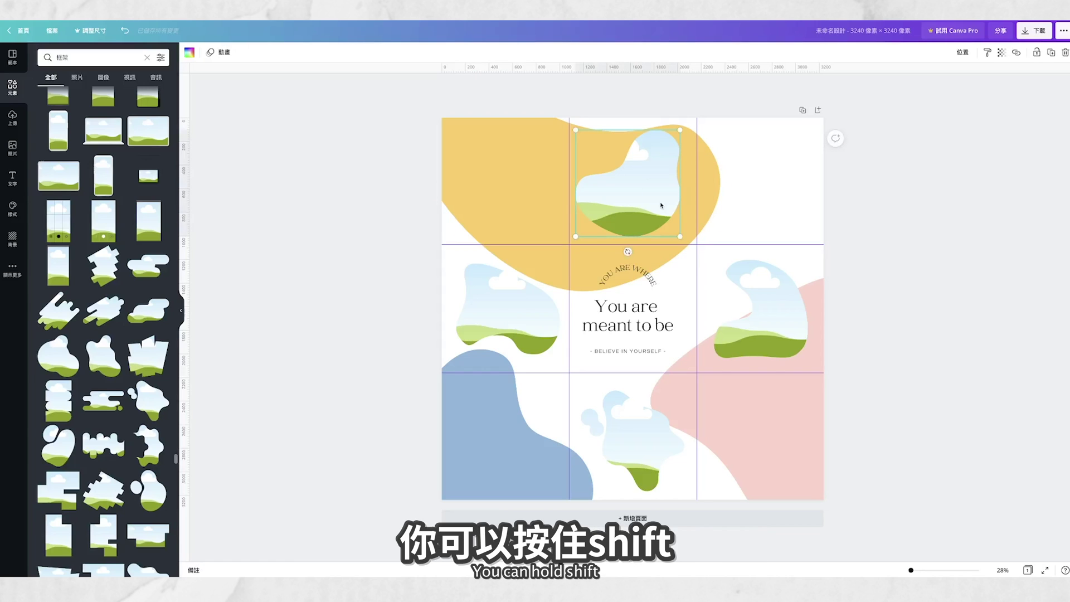
{"action": "left_click", "coordinate": [776, 306], "text": "shift"}
{"action": "left_click", "coordinate": [655, 446], "text": "shift"}
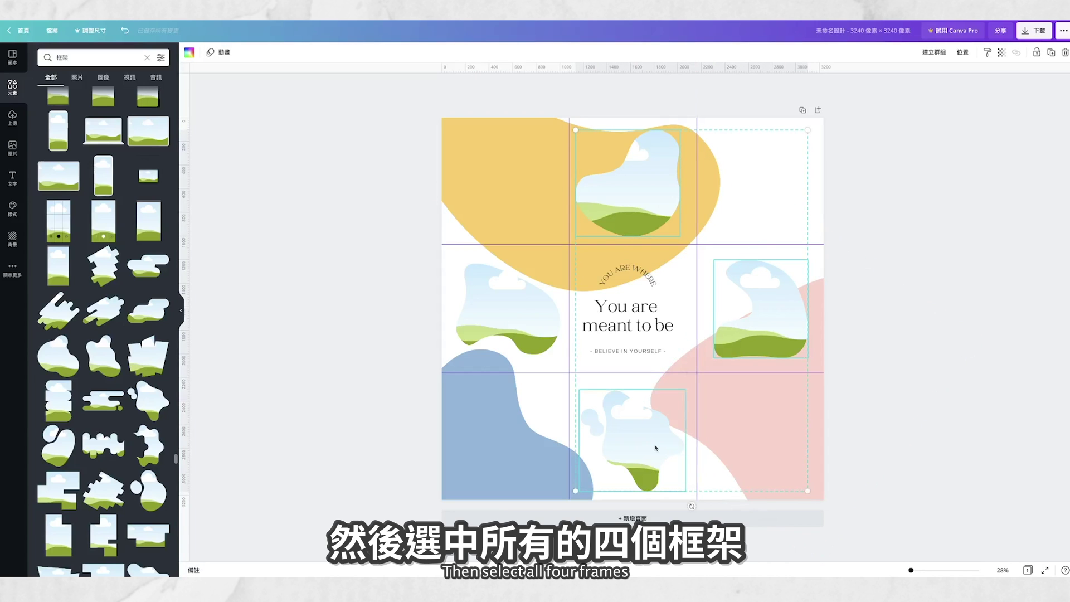
{"action": "left_click", "coordinate": [514, 325], "text": "shift"}
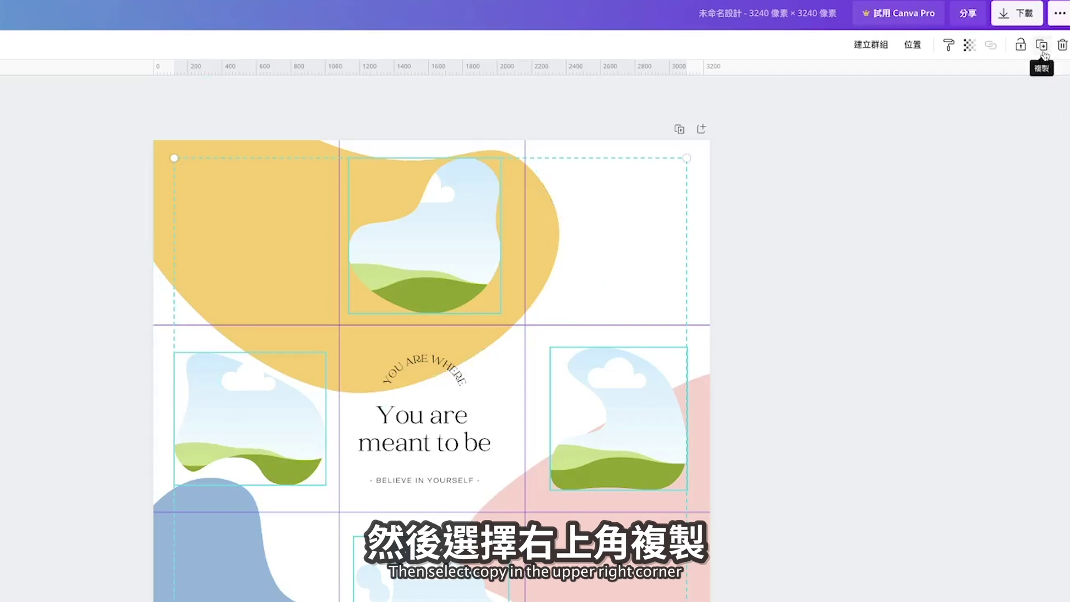
{"action": "left_click", "coordinate": [1042, 45]}
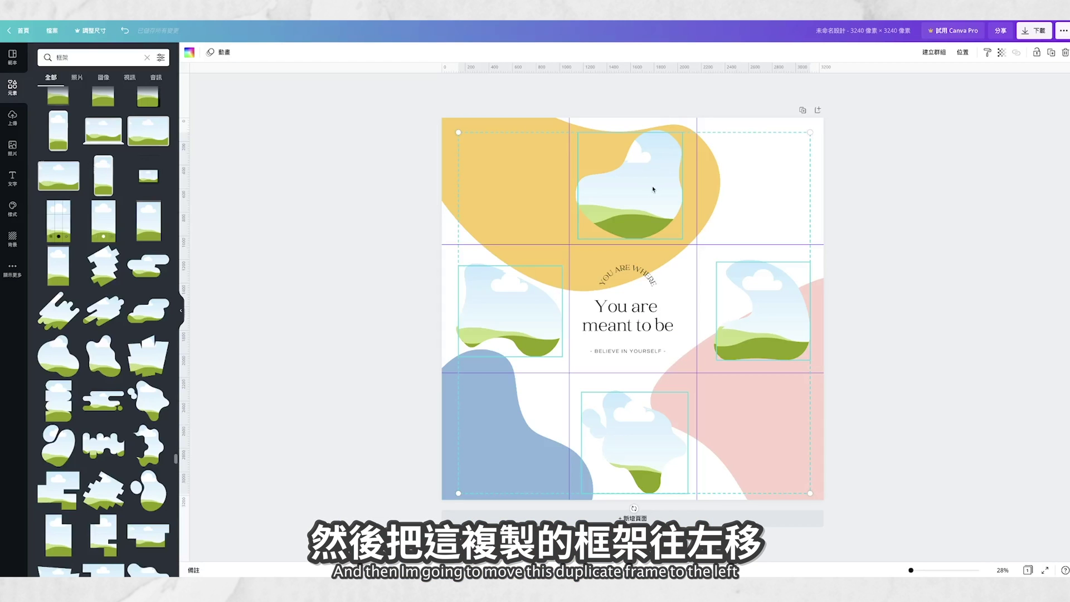
{"action": "left_click_drag", "start_coordinate": [653, 190], "coordinate": [645, 183]}
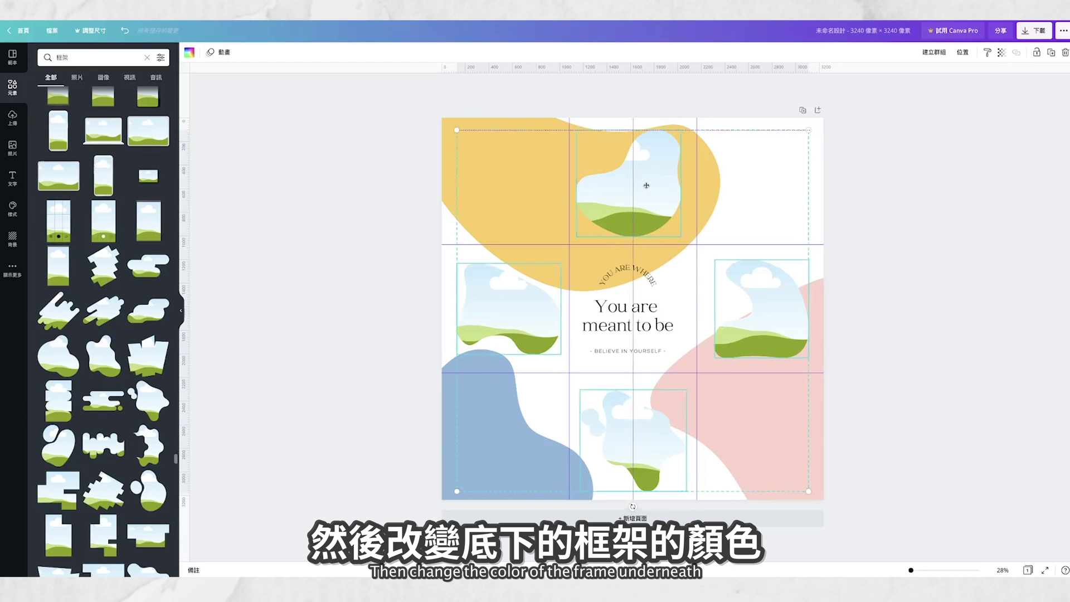
Recolour the underlying top-middle frame brown and the underlying middle-right frame a custom dusty pink as shadows
{"action": "left_click", "coordinate": [678, 209]}
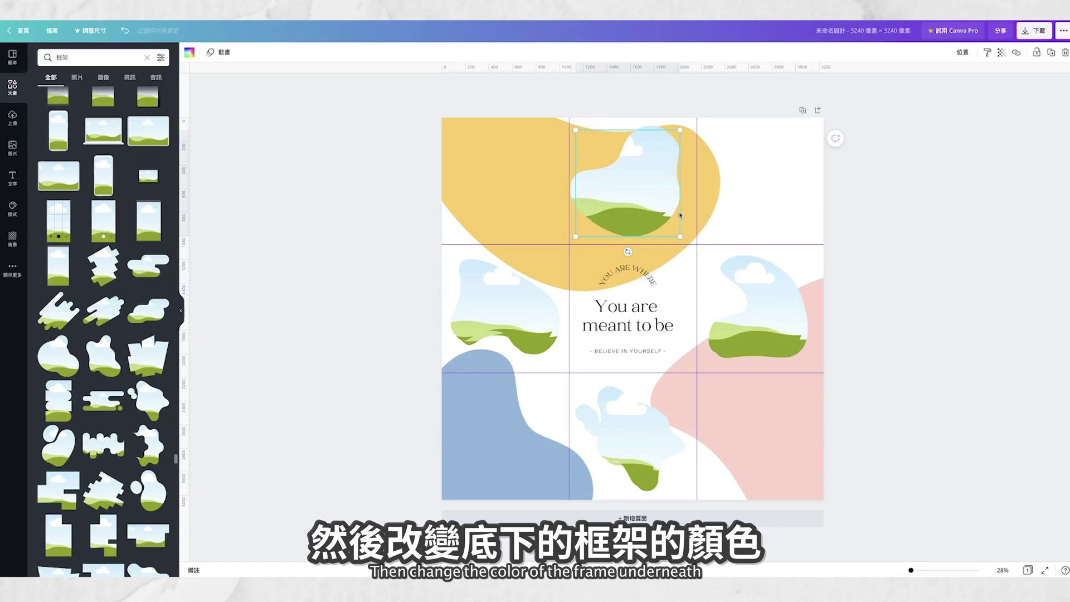
{"action": "left_click", "coordinate": [190, 52]}
{"action": "left_click", "coordinate": [90, 169]}
{"action": "left_click", "coordinate": [806, 335]}
{"action": "left_click", "coordinate": [159, 99]}
{"action": "left_click", "coordinate": [46, 97]}
{"action": "mouse_move", "coordinate": [61, 118]}
{"action": "left_mouse_down"}
{"action": "mouse_move", "coordinate": [74, 131]}
{"action": "mouse_move", "coordinate": [72, 121]}
{"action": "left_mouse_up"}
Recolour the underlying bottom-middle and middle-left frames with the same blue as the lower-left shape
{"action": "left_click", "coordinate": [685, 458]}
{"action": "left_click", "coordinate": [137, 162]}
{"action": "left_click", "coordinate": [745, 181]}
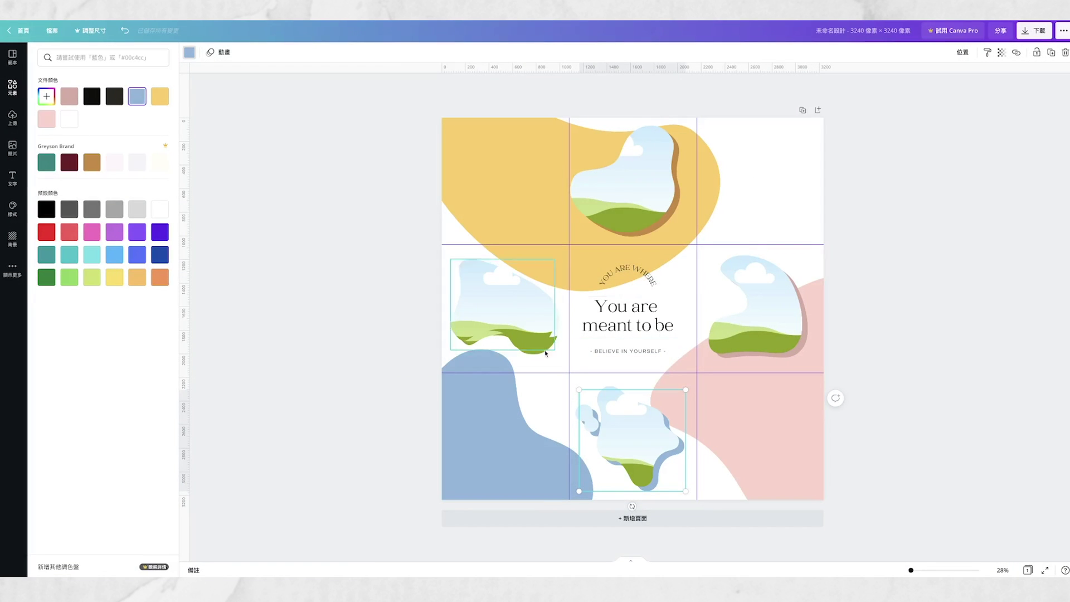
{"action": "left_click", "coordinate": [916, 219]}
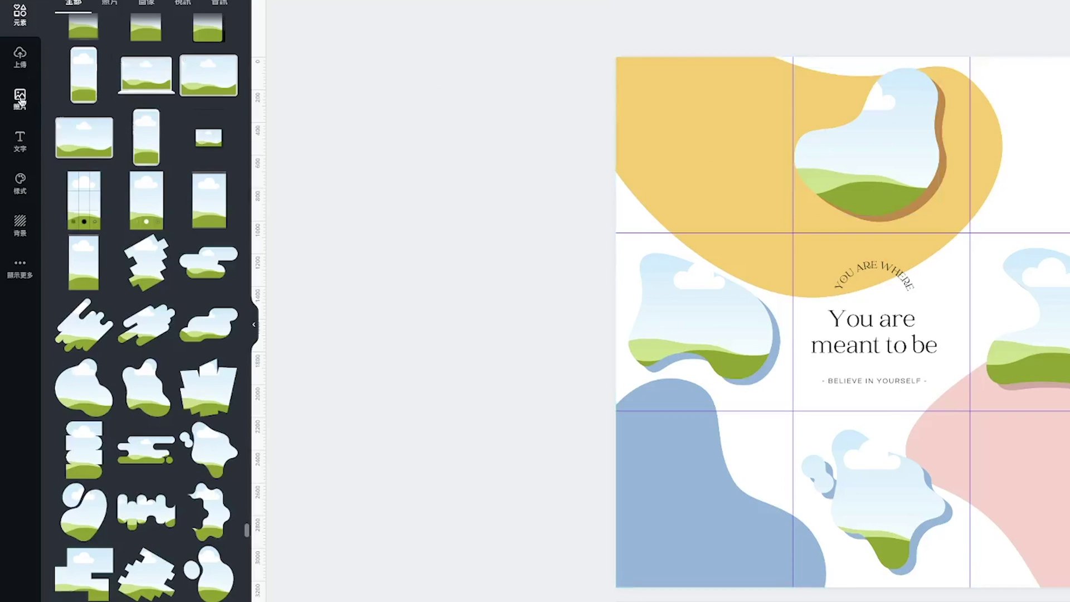
Browse the stock photos and fill the top-middle frame with the photo of beige pointed shoes
{"action": "left_click", "coordinate": [20, 98]}
{"action": "scroll", "coordinate": [124, 200], "scroll_direction": "down", "scroll_amount": 2}
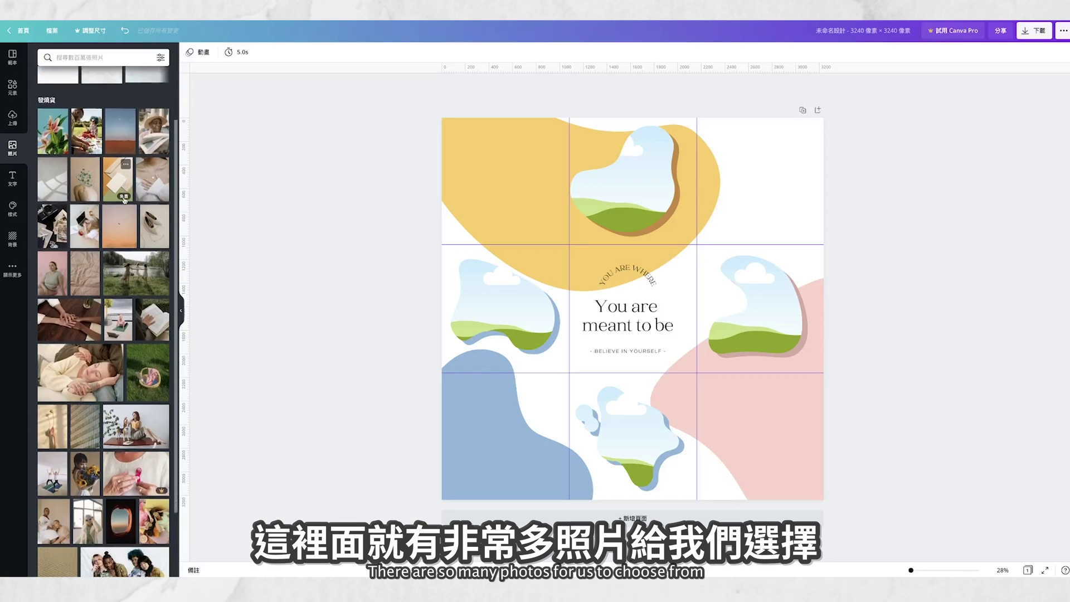
{"action": "scroll", "coordinate": [124, 200], "scroll_direction": "down", "scroll_amount": 3}
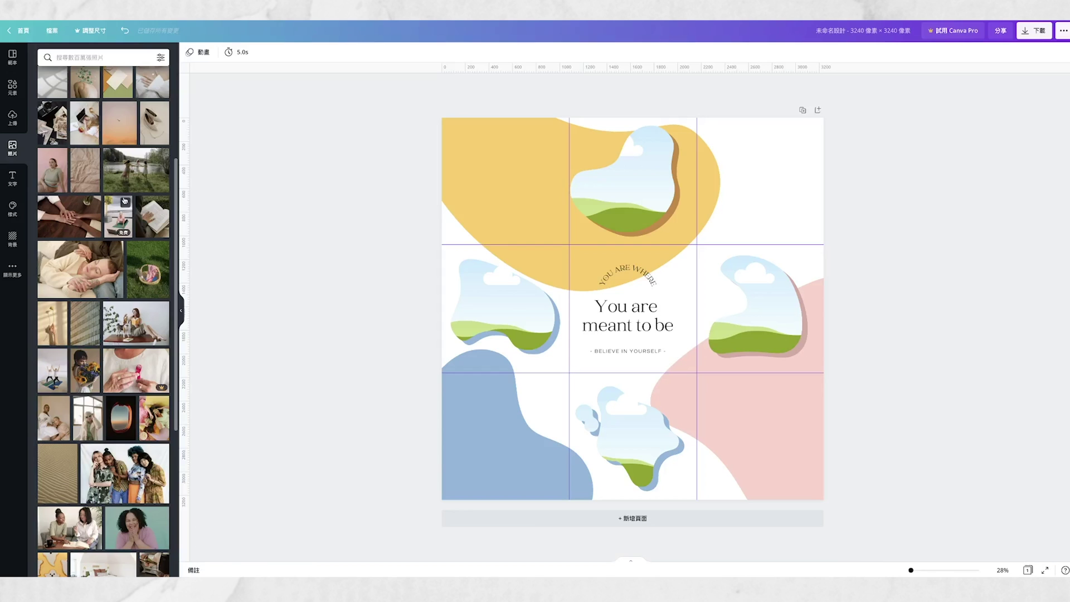
{"action": "scroll", "coordinate": [124, 201], "scroll_direction": "up", "scroll_amount": 1}
{"action": "left_click", "coordinate": [154, 156]}
{"action": "key", "text": "ctrl+z"}
{"action": "left_click_drag", "start_coordinate": [154, 156], "coordinate": [645, 190]}
Fill the middle-left frame with the warm-toned photo of a hand holding stems
{"action": "left_click", "coordinate": [502, 307]}
{"action": "scroll", "coordinate": [106, 279], "scroll_direction": "down", "scroll_amount": 4}
{"action": "left_click_drag", "start_coordinate": [53, 203], "coordinate": [501, 306]}
Try photos in the middle-right frame and fill it with the dried flower on a shadowed background
{"action": "left_click", "coordinate": [762, 306]}
{"action": "scroll", "coordinate": [134, 335], "scroll_direction": "down", "scroll_amount": 6}
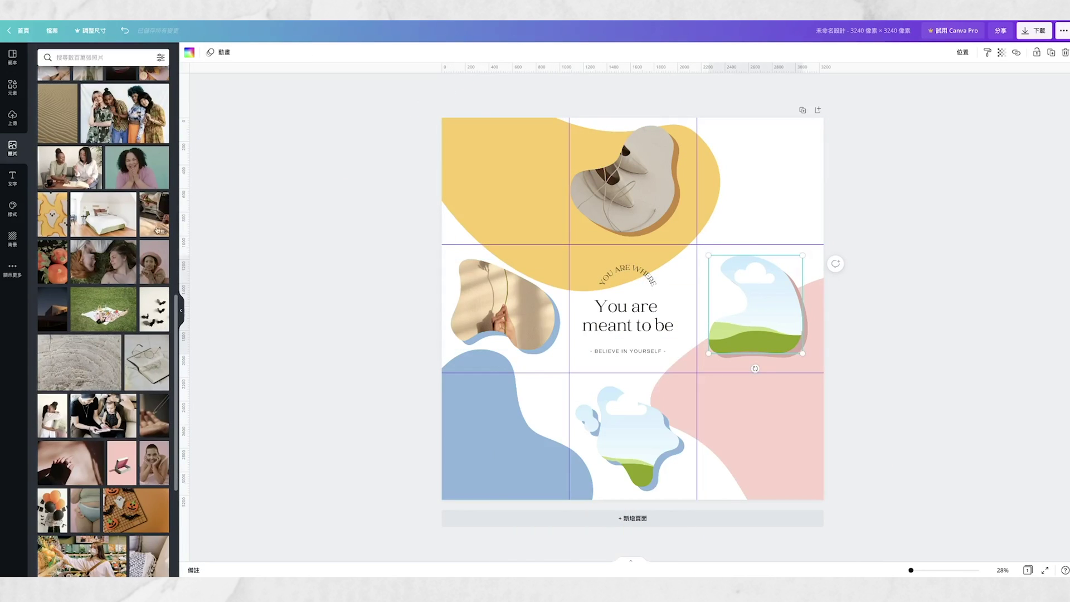
{"action": "left_click_drag", "start_coordinate": [144, 361], "coordinate": [756, 305]}
{"action": "scroll", "coordinate": [134, 334], "scroll_direction": "down", "scroll_amount": 12}
{"action": "left_click_drag", "start_coordinate": [126, 455], "coordinate": [756, 305]}
Fill the splash-shaped bottom-middle frame with the photo of a white plate and green leaves
{"action": "left_click", "coordinate": [633, 435]}
{"action": "scroll", "coordinate": [112, 346], "scroll_direction": "down", "scroll_amount": 15}
{"action": "left_click_drag", "start_coordinate": [103, 342], "coordinate": [636, 434]}
{"action": "left_click", "coordinate": [987, 389]}
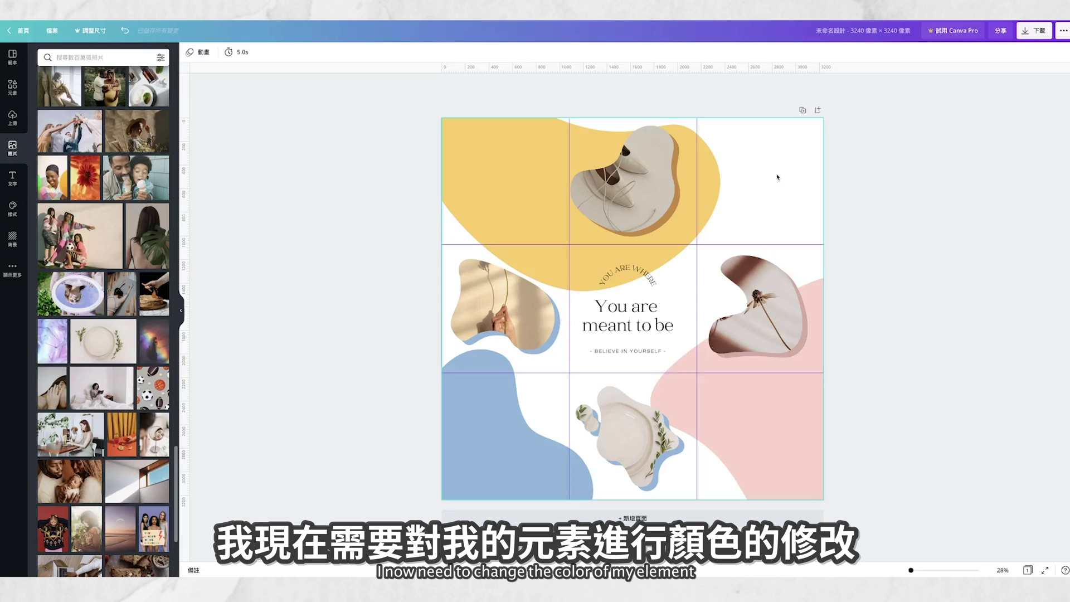
Recolour the middle-left frame's shadow brown and the bottom-middle frame's shadow light greyish beige, using colours sampled from the photos
{"action": "left_click", "coordinate": [552, 337]}
{"action": "left_click", "coordinate": [189, 51]}
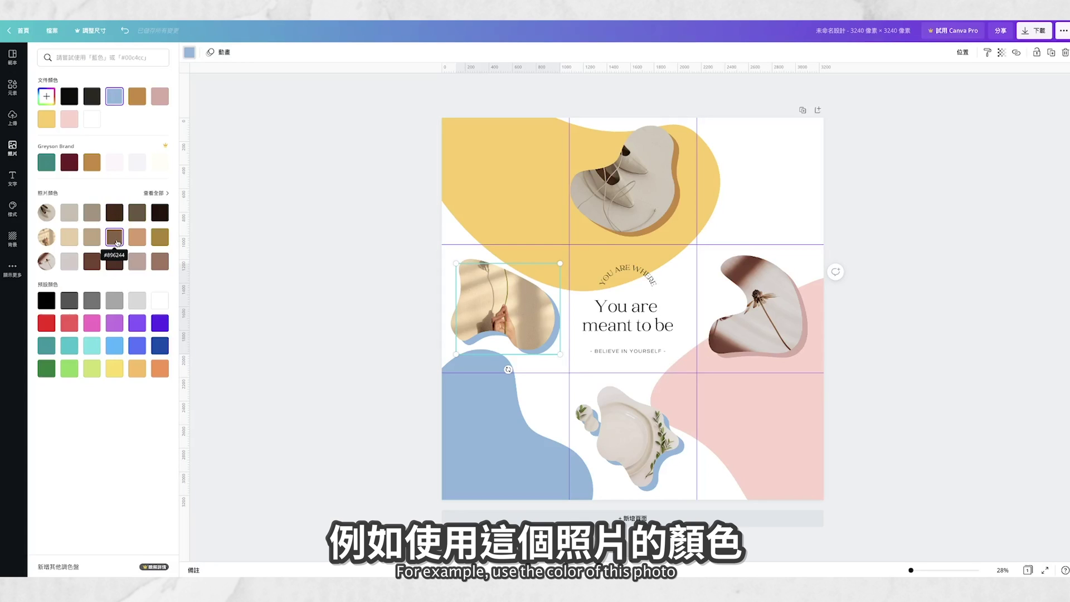
{"action": "left_click", "coordinate": [116, 243]}
{"action": "left_click", "coordinate": [646, 449]}
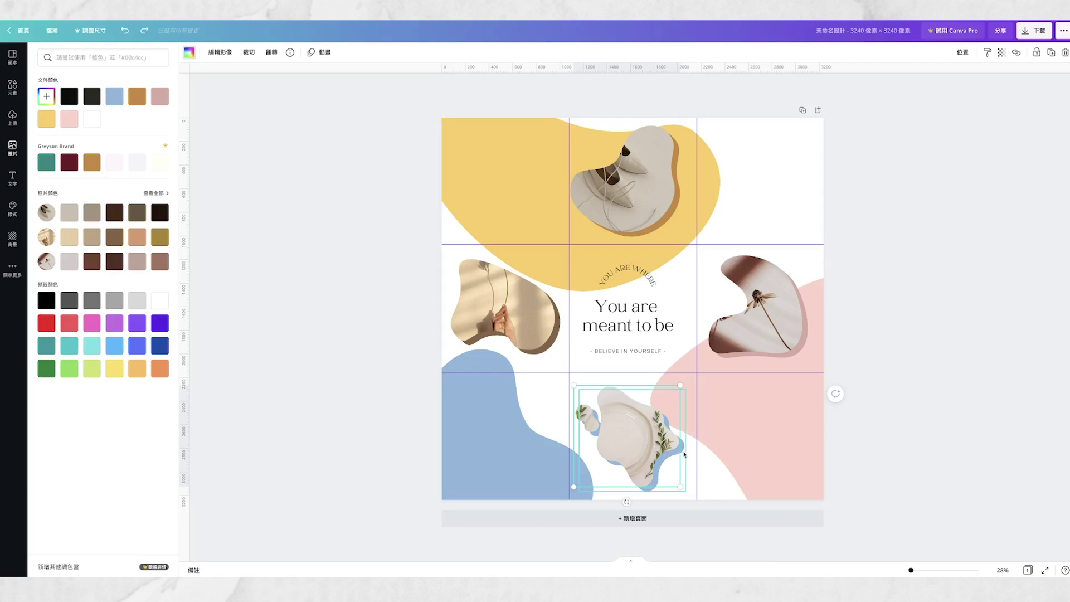
{"action": "left_click", "coordinate": [666, 454]}
{"action": "left_click", "coordinate": [156, 193]}
{"action": "left_click", "coordinate": [115, 159]}
Recolour the blue shape dark brown, the pink shape dusty mauve and the yellow shape taupe from the photo colours
{"action": "left_click", "coordinate": [493, 427]}
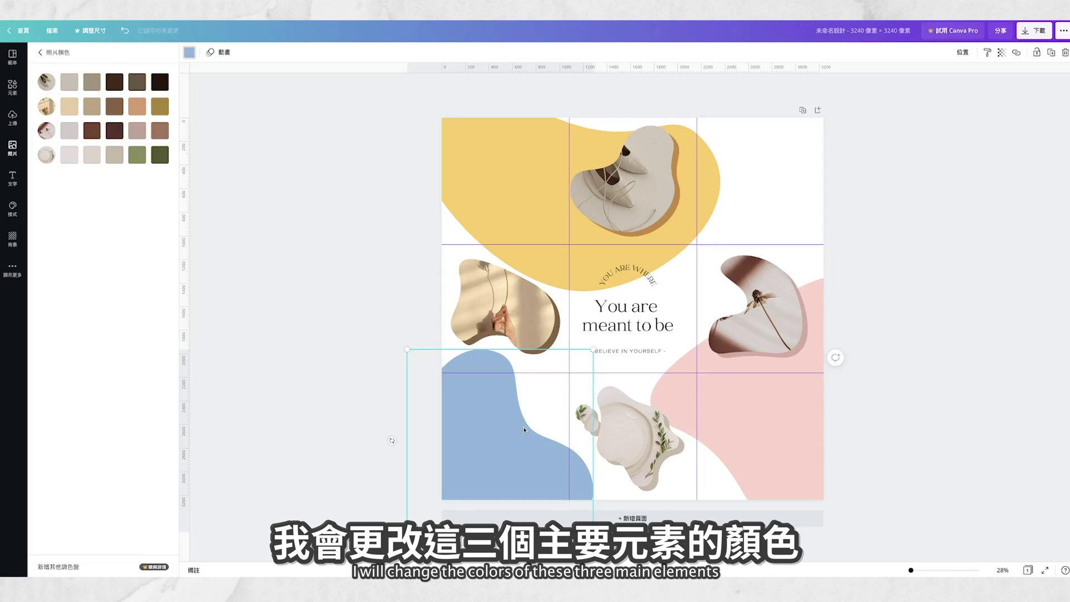
{"action": "left_click", "coordinate": [137, 82]}
{"action": "left_click", "coordinate": [780, 435]}
{"action": "left_click", "coordinate": [137, 131]}
{"action": "left_click", "coordinate": [519, 227]}
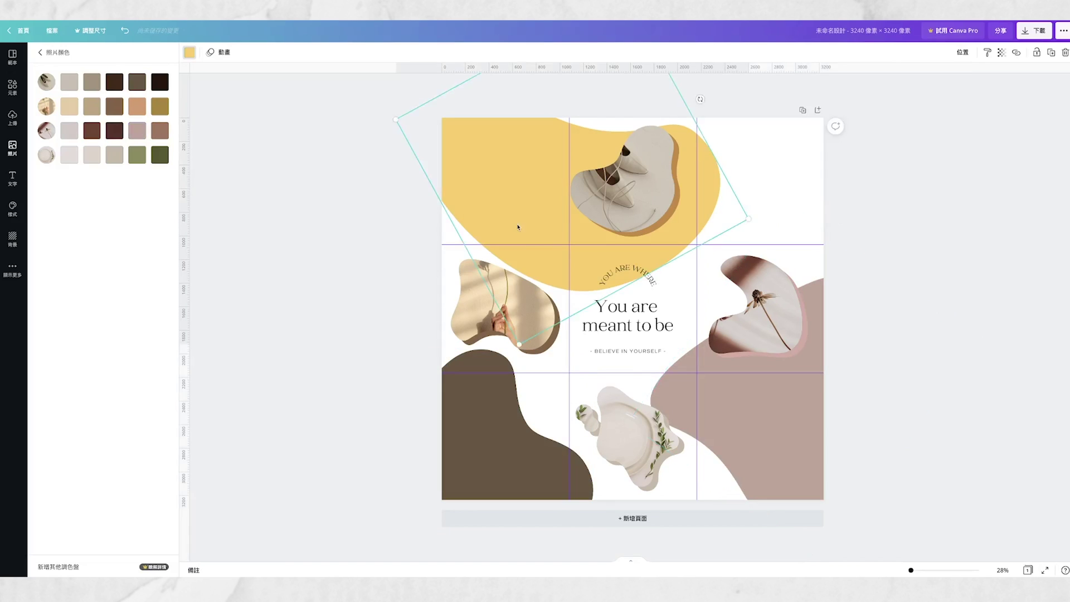
{"action": "left_click", "coordinate": [92, 82]}
Change the shadows behind the top-middle and middle-right frames to white
{"action": "left_click", "coordinate": [679, 216]}
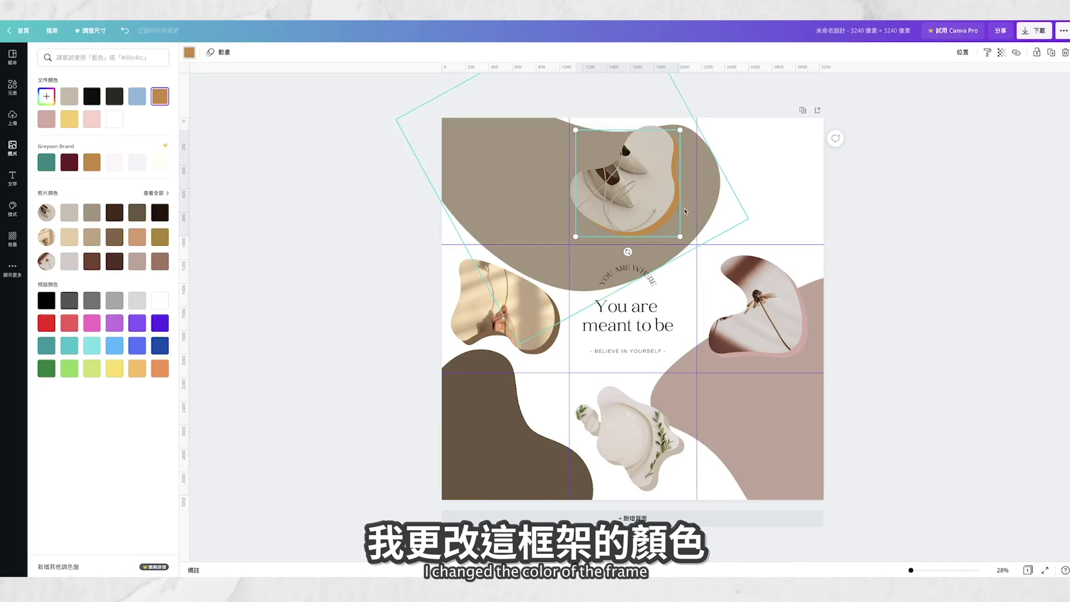
{"action": "left_click", "coordinate": [114, 119]}
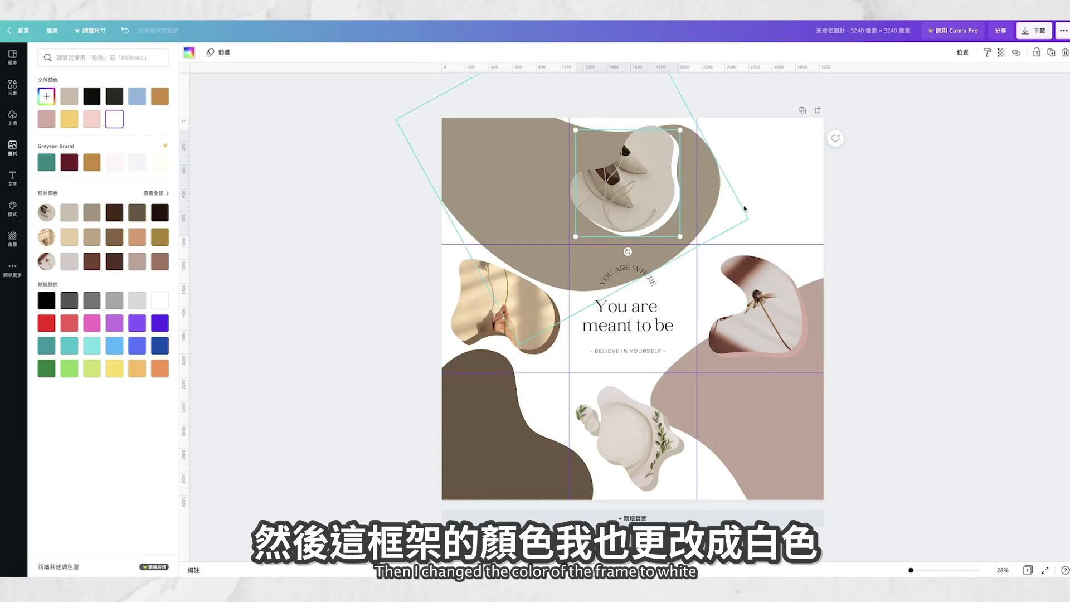
{"action": "left_click", "coordinate": [815, 355]}
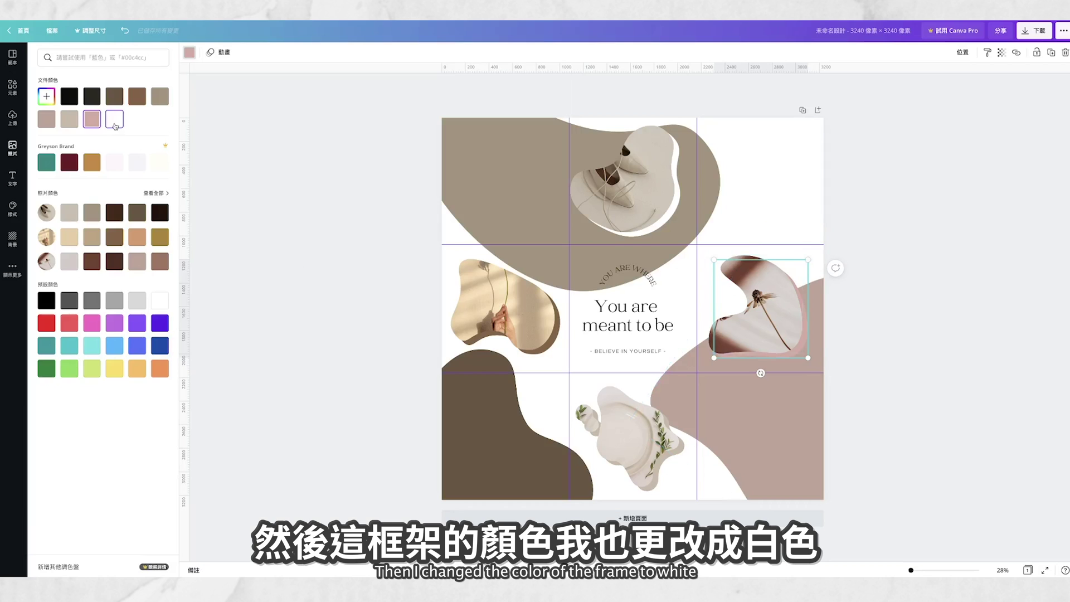
{"action": "left_click", "coordinate": [114, 120]}
{"action": "left_click", "coordinate": [356, 290]}
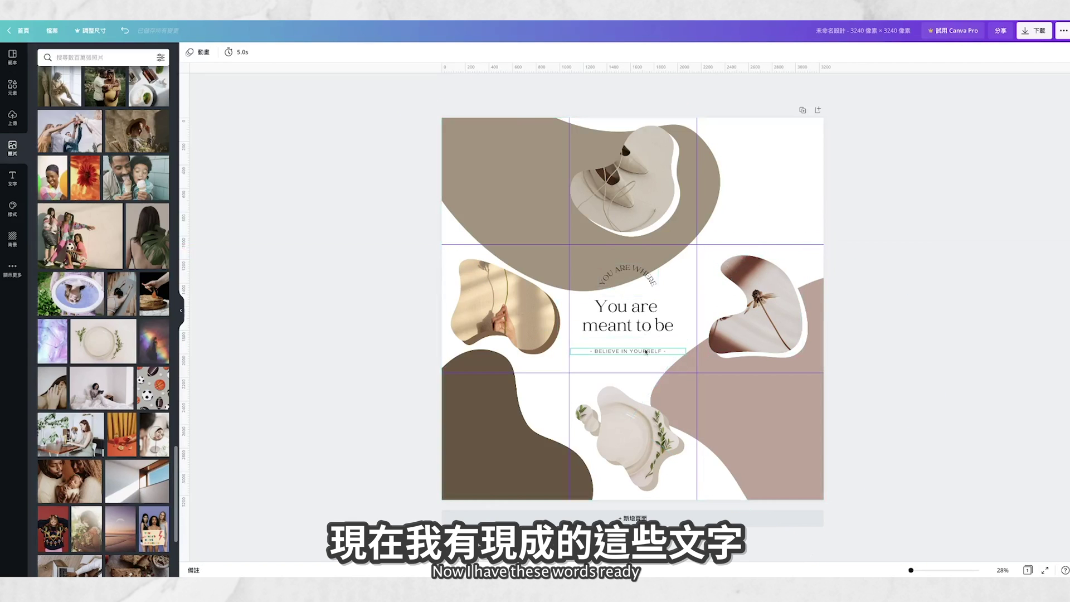
Select the three quote texts in the centre cell and place a copy of them in the top-right cell
{"action": "left_click", "coordinate": [645, 351]}
{"action": "left_click", "coordinate": [642, 326], "text": "shift"}
{"action": "left_click", "coordinate": [640, 280], "text": "shift"}
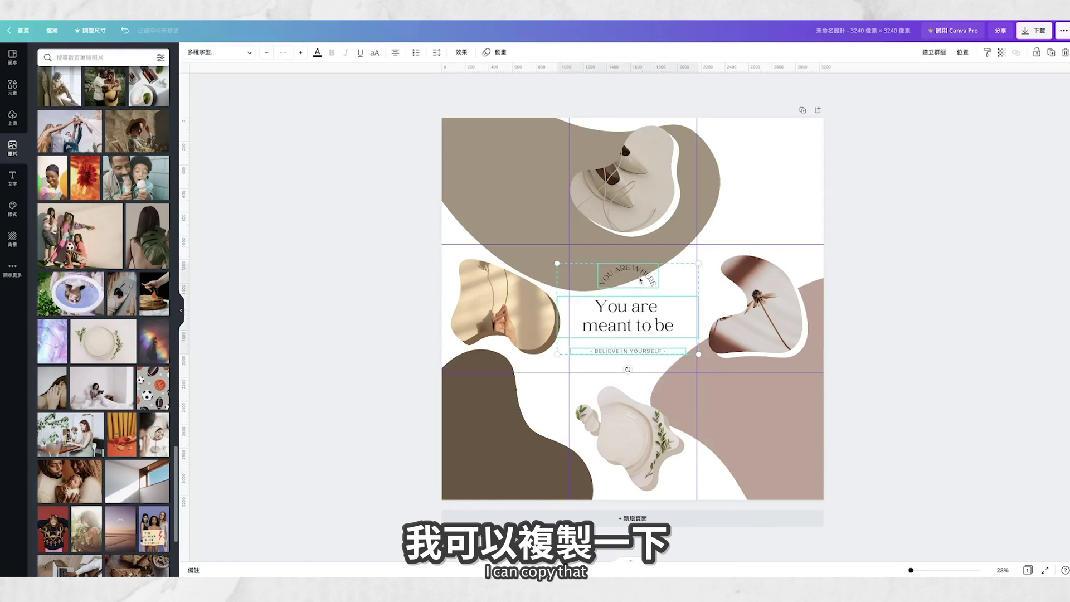
{"action": "left_click_drag", "start_coordinate": [640, 321], "coordinate": [768, 197], "text": "alt"}
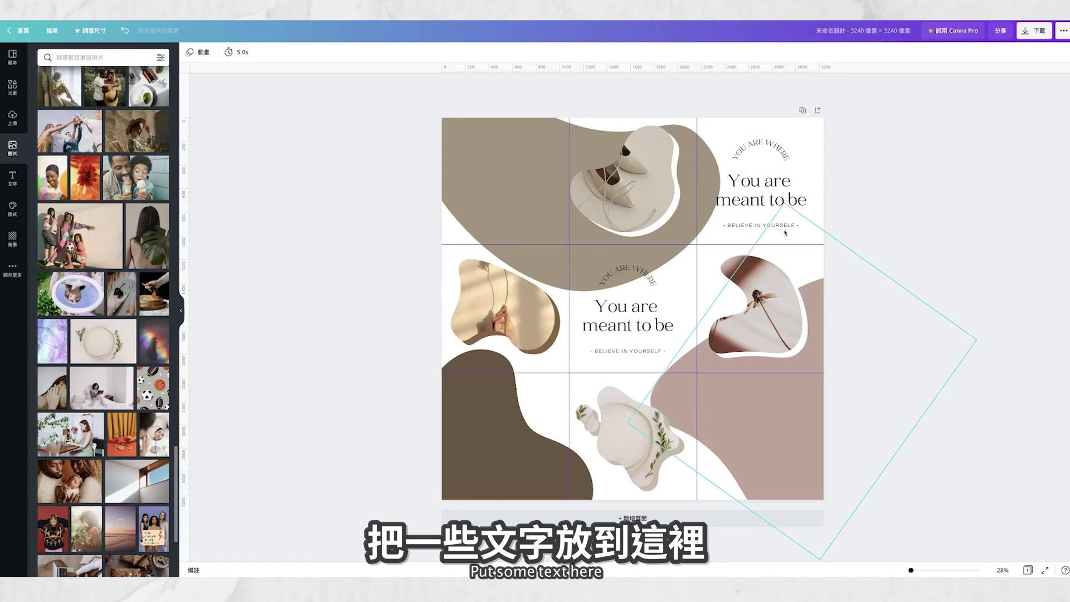
Copy the three quote texts into the remaining corner cells: bottom-left, bottom-right and top-left
{"action": "left_click", "coordinate": [760, 226]}
{"action": "left_click", "coordinate": [761, 201], "text": "shift"}
{"action": "left_click", "coordinate": [764, 154], "text": "shift"}
{"action": "left_click_drag", "start_coordinate": [776, 208], "coordinate": [471, 440]}
{"action": "left_click", "coordinate": [853, 179]}
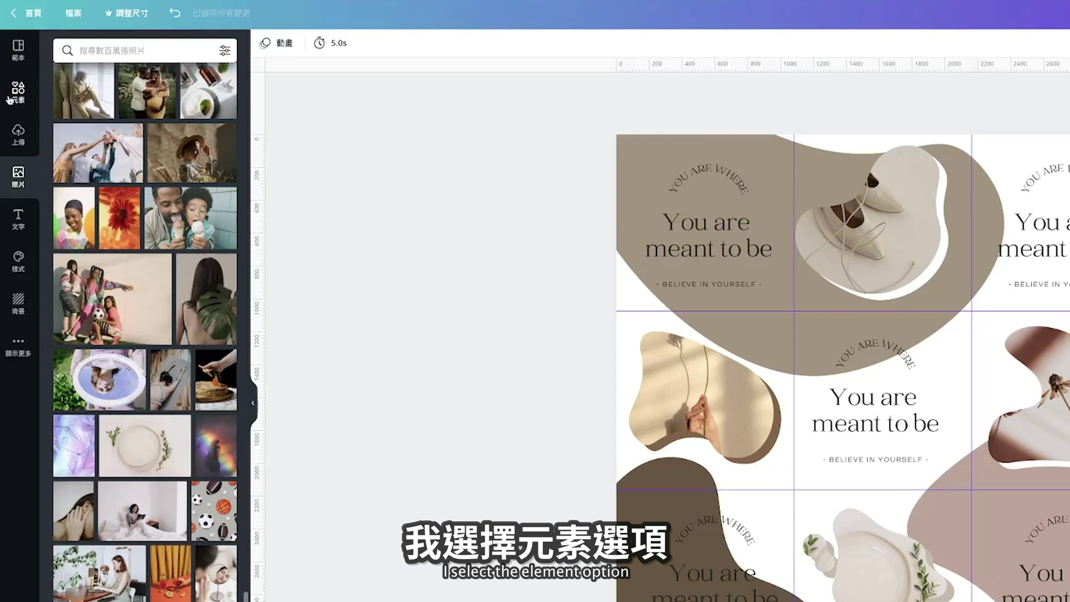
Search the elements for "organic shapes" and place the thin circle outline across the lower edge of the bottom-left cell
{"action": "left_click", "coordinate": [8, 101]}
{"action": "left_click", "coordinate": [153, 50]}
{"action": "type", "text": "organic shapes"}
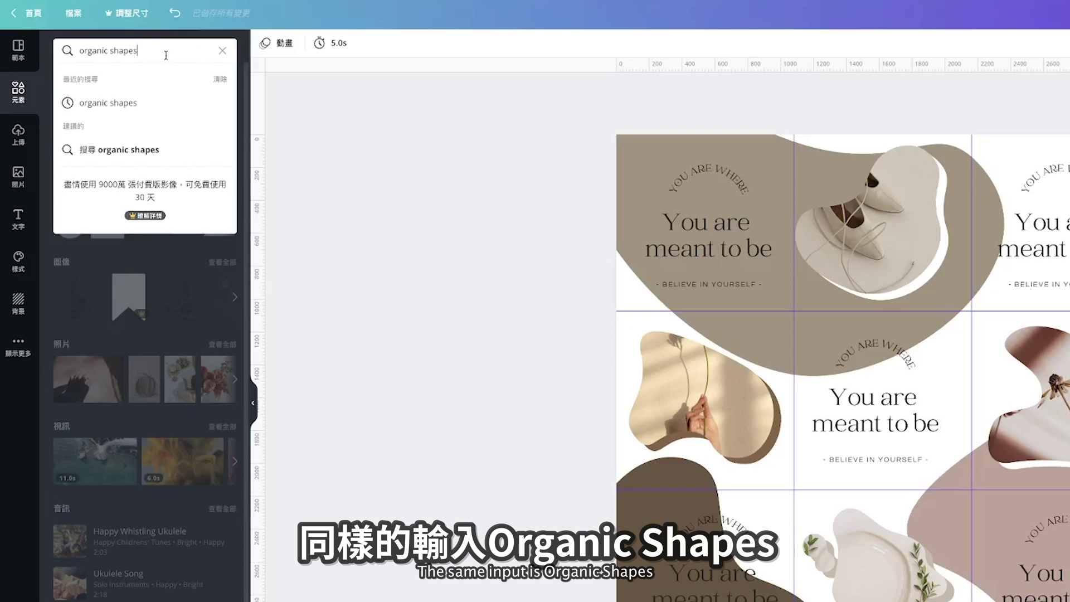
{"action": "key", "text": "Return"}
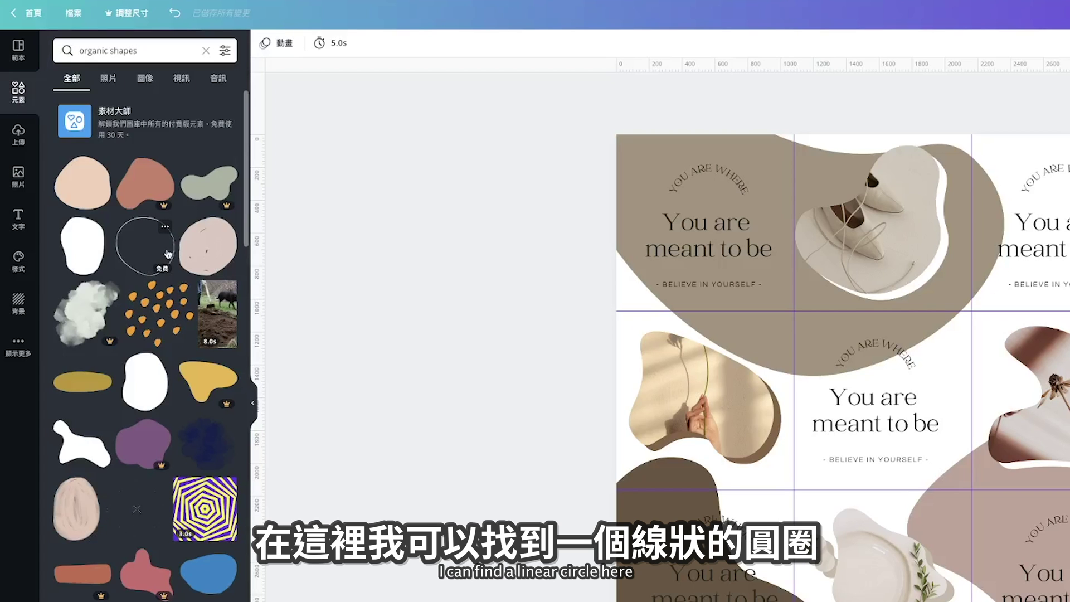
{"action": "left_click_drag", "start_coordinate": [167, 255], "coordinate": [471, 477]}
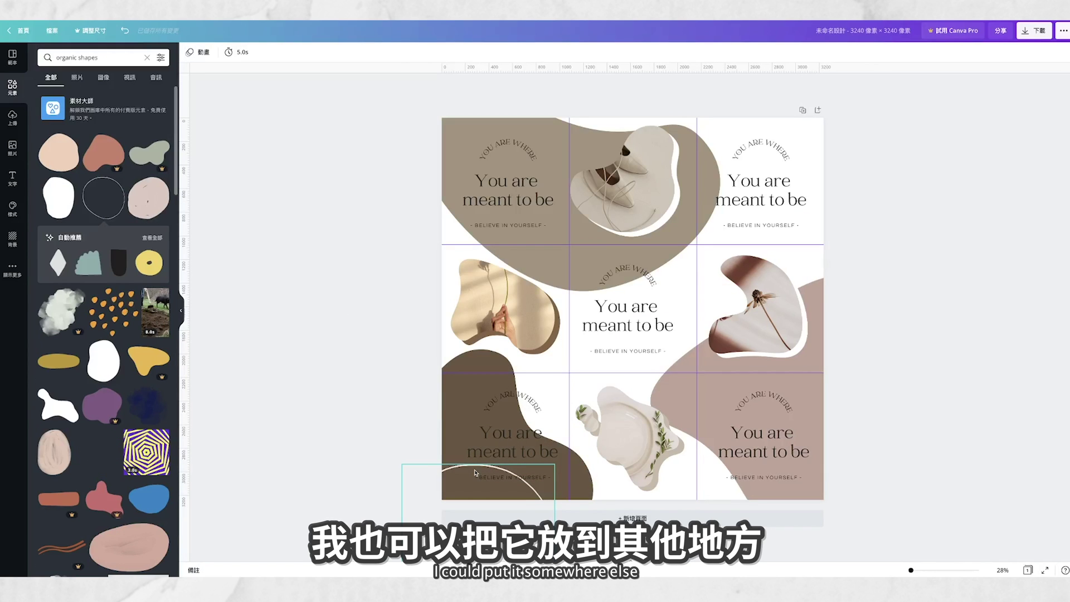
Add a circle outline at the canvas's right edge behind the flower photo, and another across the top-left corner
{"action": "left_click_drag", "start_coordinate": [474, 472], "coordinate": [842, 336]}
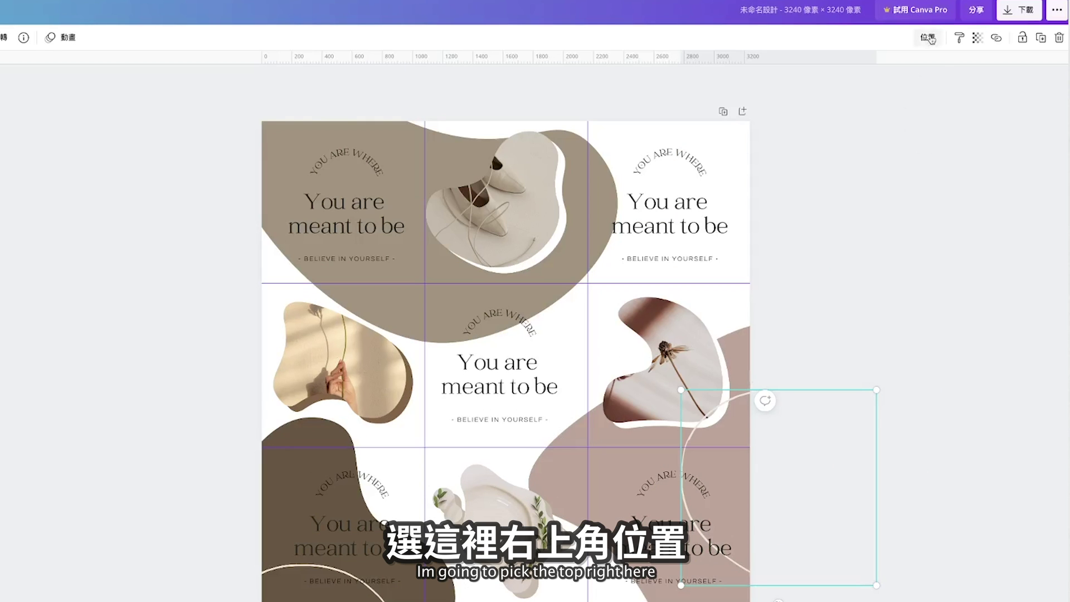
{"action": "left_click", "coordinate": [929, 38]}
{"action": "left_click", "coordinate": [883, 71]}
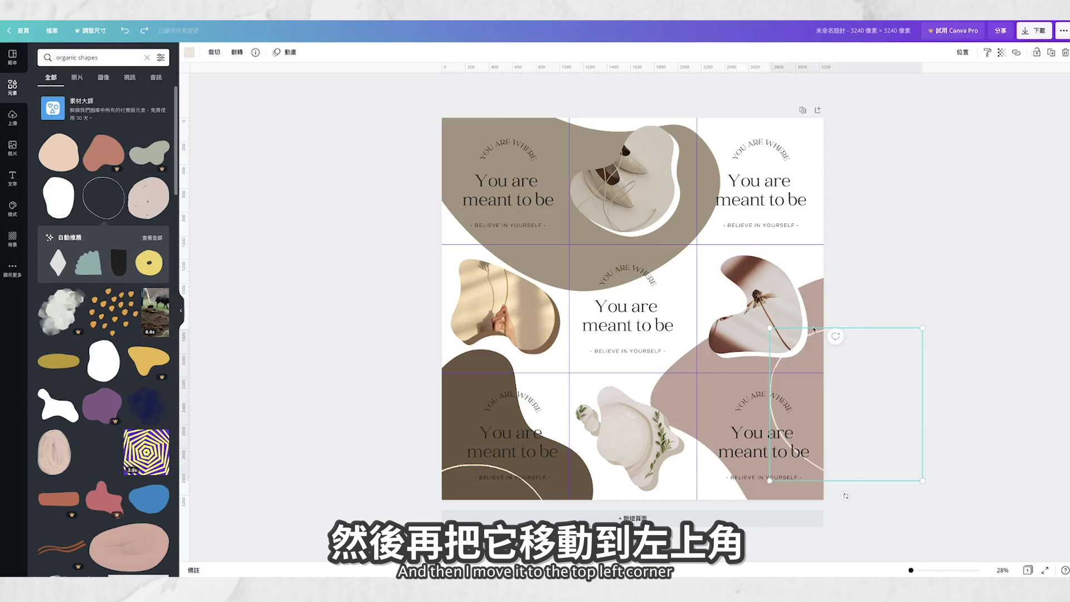
{"action": "left_click_drag", "start_coordinate": [695, 398], "coordinate": [312, 97]}
{"action": "left_click_drag", "start_coordinate": [482, 99], "coordinate": [428, 51]}
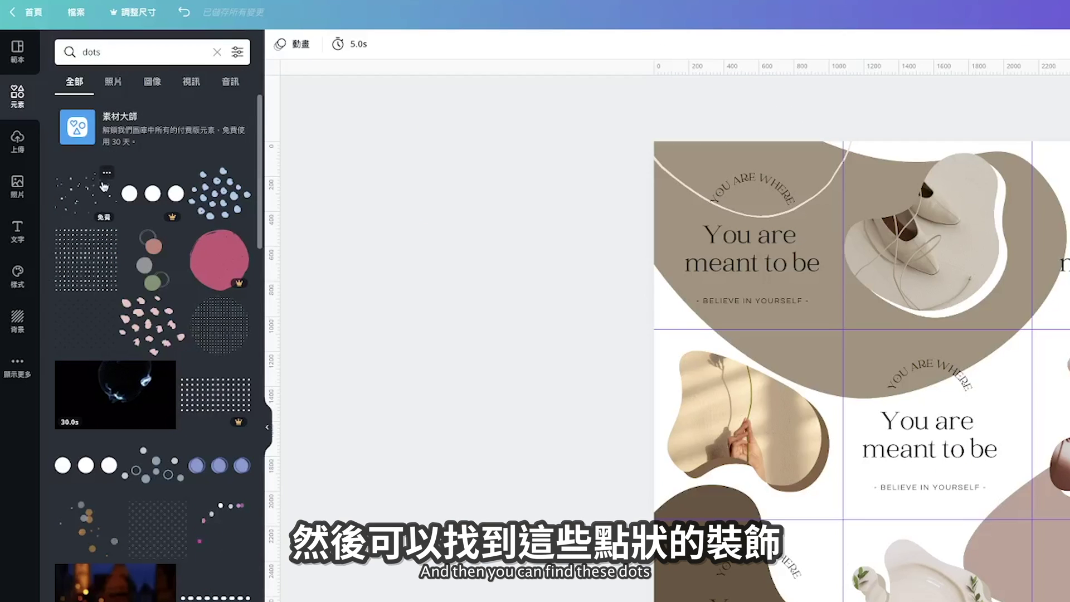
Add the scattered dots element from the "dots" results, shrink it and position it over the upper-right grid intersection
{"action": "left_click_drag", "start_coordinate": [100, 195], "coordinate": [674, 214]}
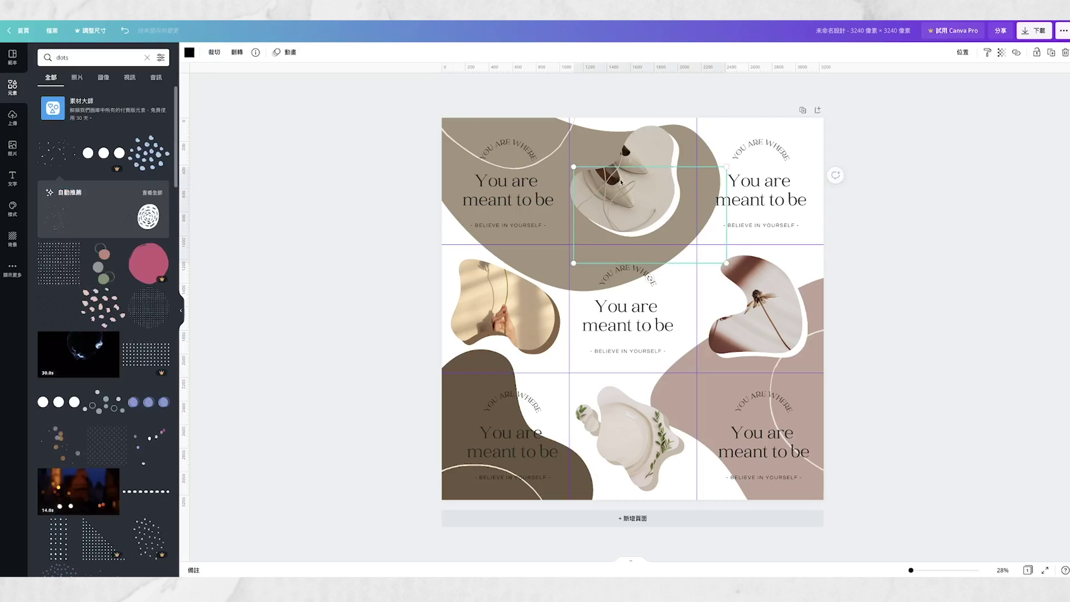
{"action": "left_click_drag", "start_coordinate": [573, 165], "coordinate": [716, 254]}
{"action": "left_click", "coordinate": [717, 253]}
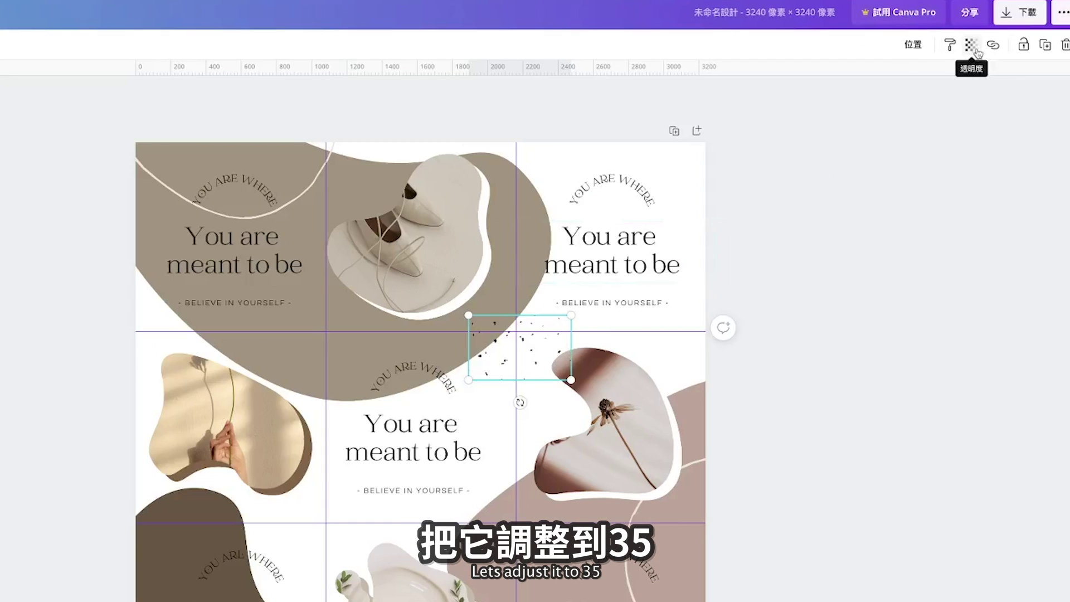
Set the dots' transparency to 35 and place a copy over the lower-left grid intersection
{"action": "left_click", "coordinate": [972, 44]}
{"action": "left_click_drag", "start_coordinate": [928, 82], "coordinate": [878, 83]}
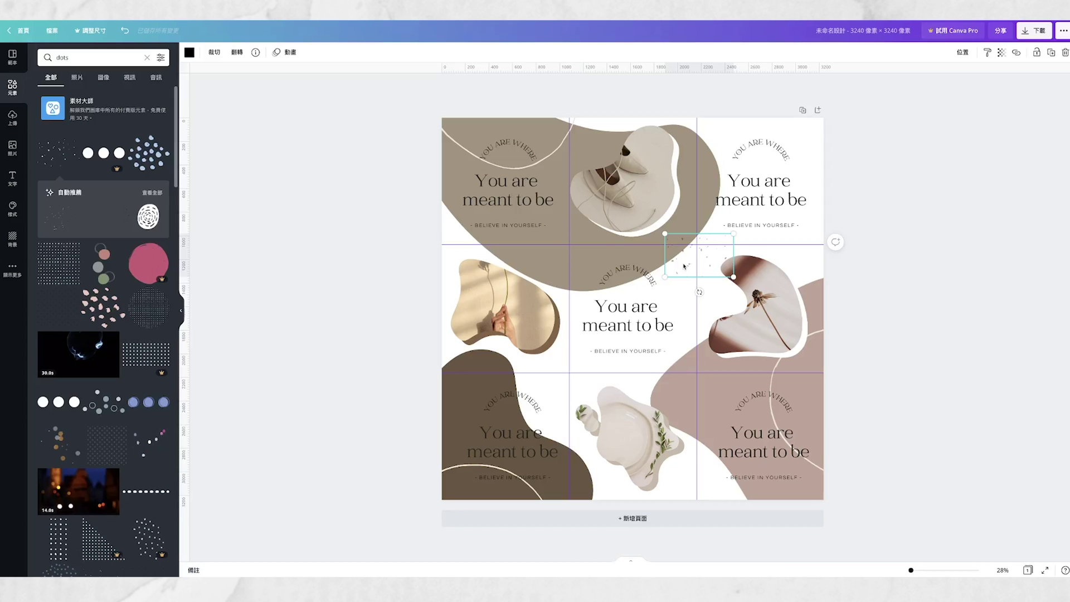
{"action": "left_click_drag", "start_coordinate": [686, 265], "coordinate": [556, 385]}
{"action": "left_click", "coordinate": [831, 275]}
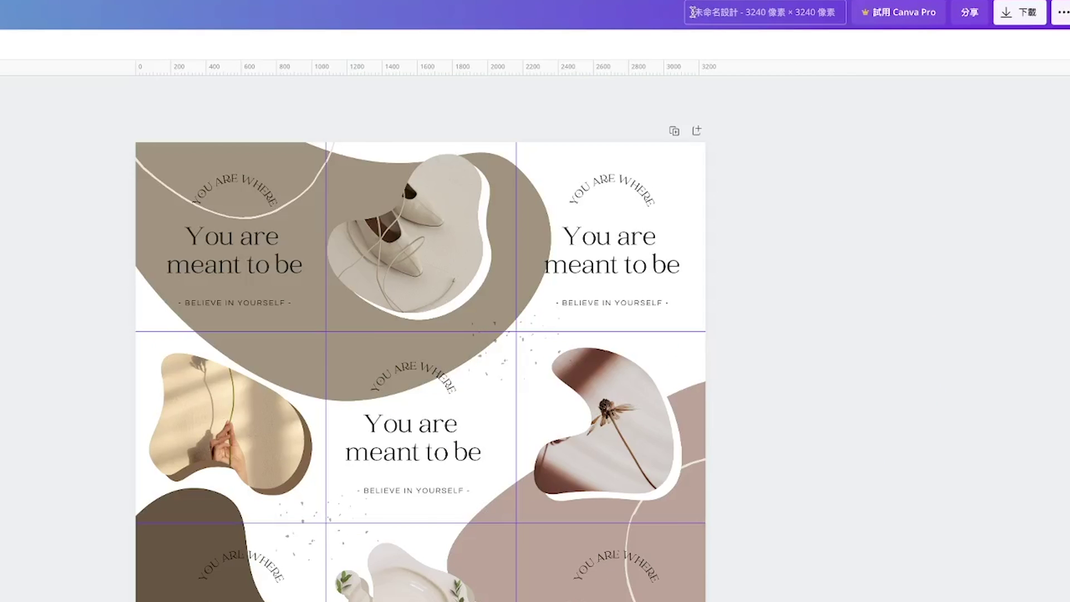
Rename the design as "IG九宮格"
{"action": "left_click", "coordinate": [700, 15]}
{"action": "type", "text": "IG九宮格"}
{"action": "key", "text": "Return"}
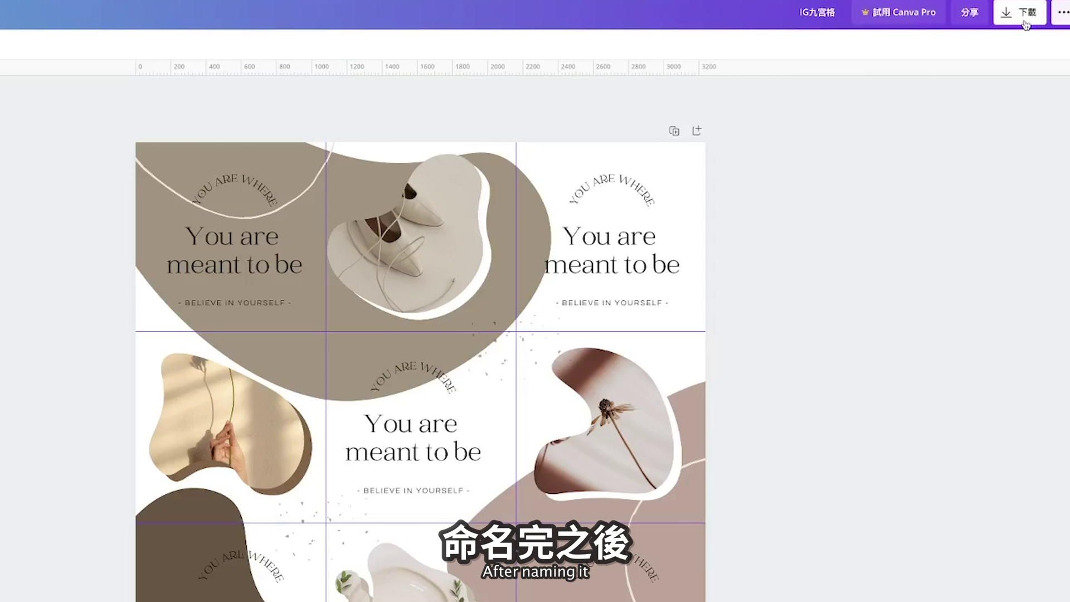
Download the finished nine-grid design as a PNG file
{"action": "left_click", "coordinate": [1025, 24]}
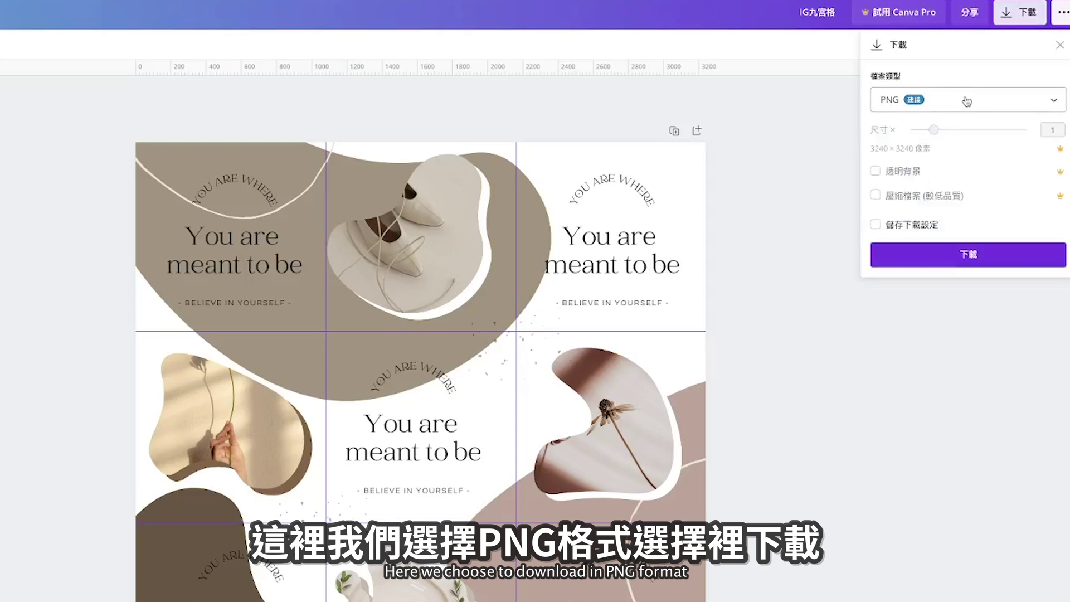
{"action": "left_click", "coordinate": [969, 262]}
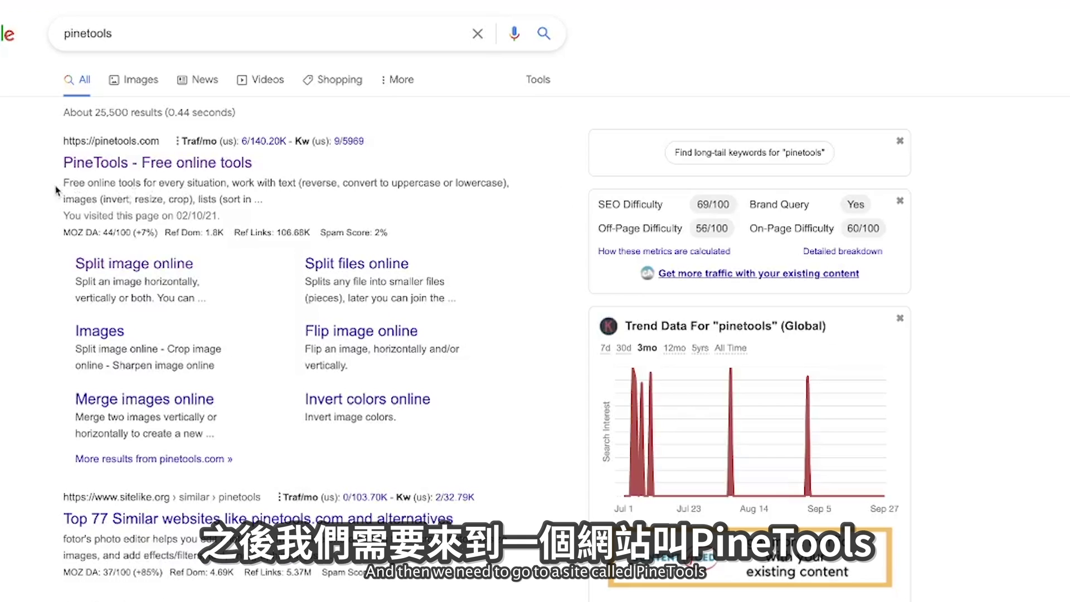
Switch to the PineTools website, search its tools for "spilit image" and open the Split Image tool
{"action": "left_click", "coordinate": [143, 162]}
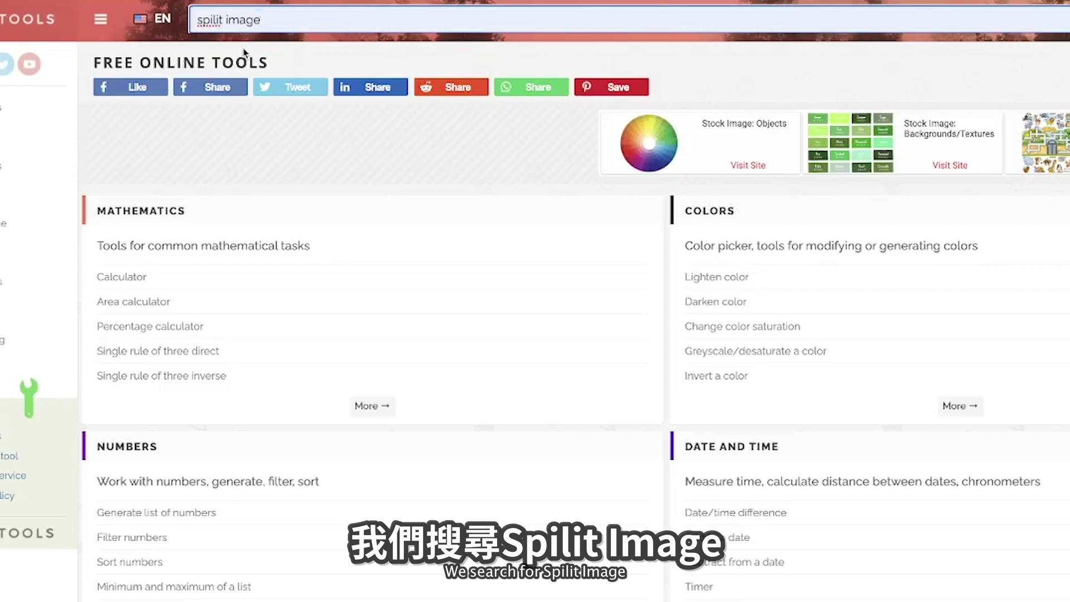
{"action": "key", "text": "Return"}
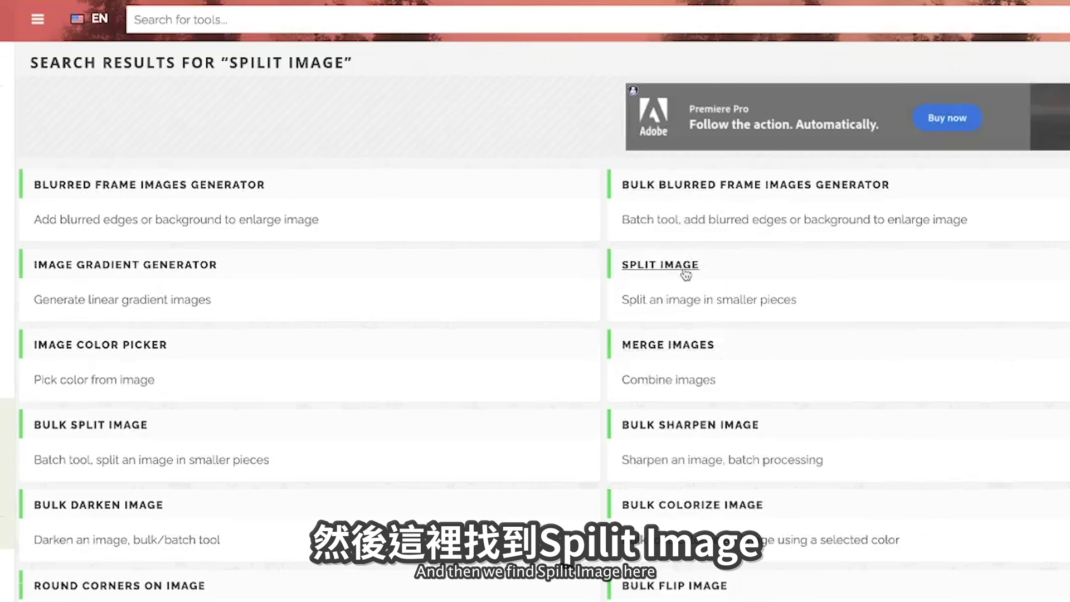
{"action": "left_click", "coordinate": [685, 274]}
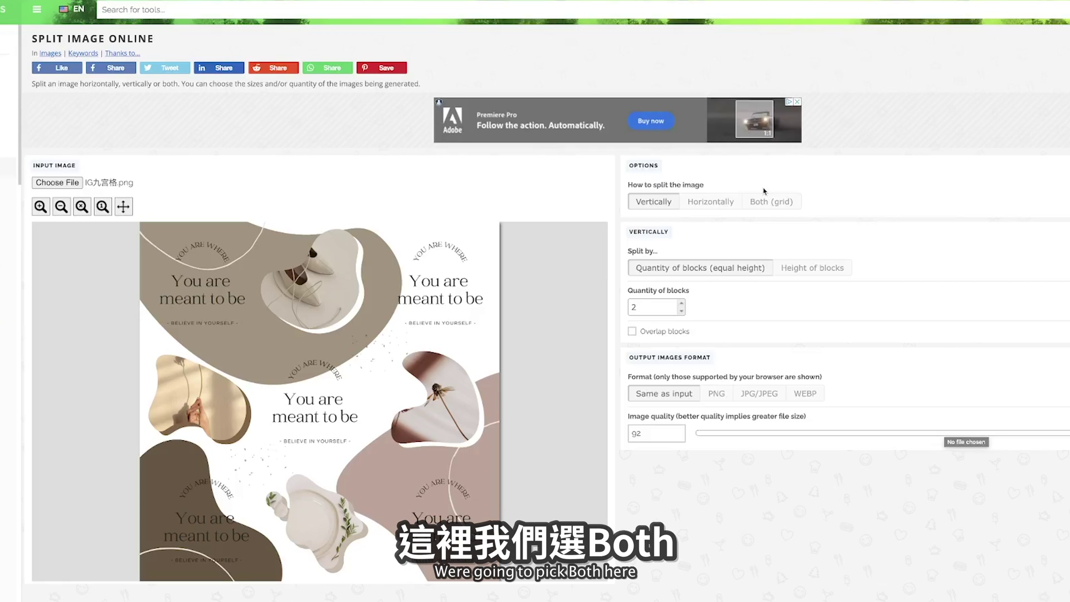
Split IG九宮格.png both ways as a grid, with 3 equal-height blocks vertically and 3 equal-width blocks horizontally
{"action": "left_click", "coordinate": [784, 204]}
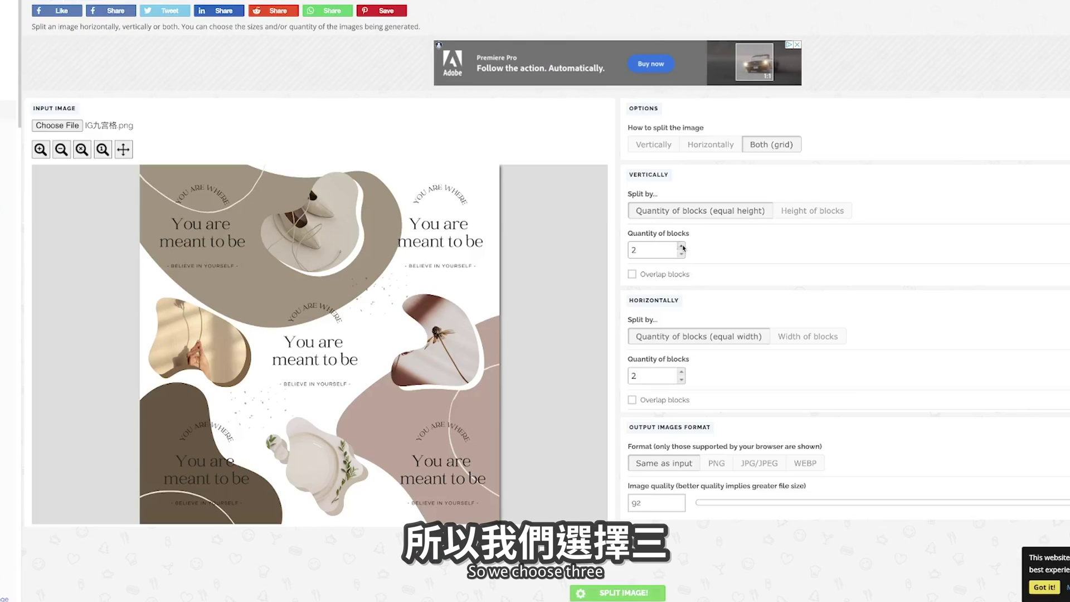
{"action": "left_click", "coordinate": [681, 303]}
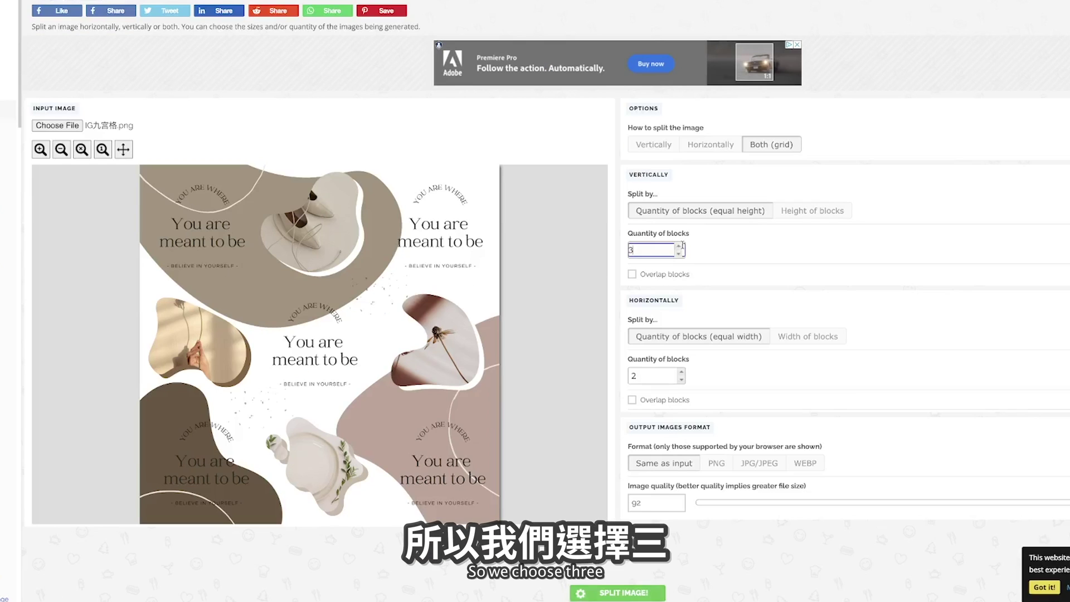
{"action": "left_click", "coordinate": [618, 377]}
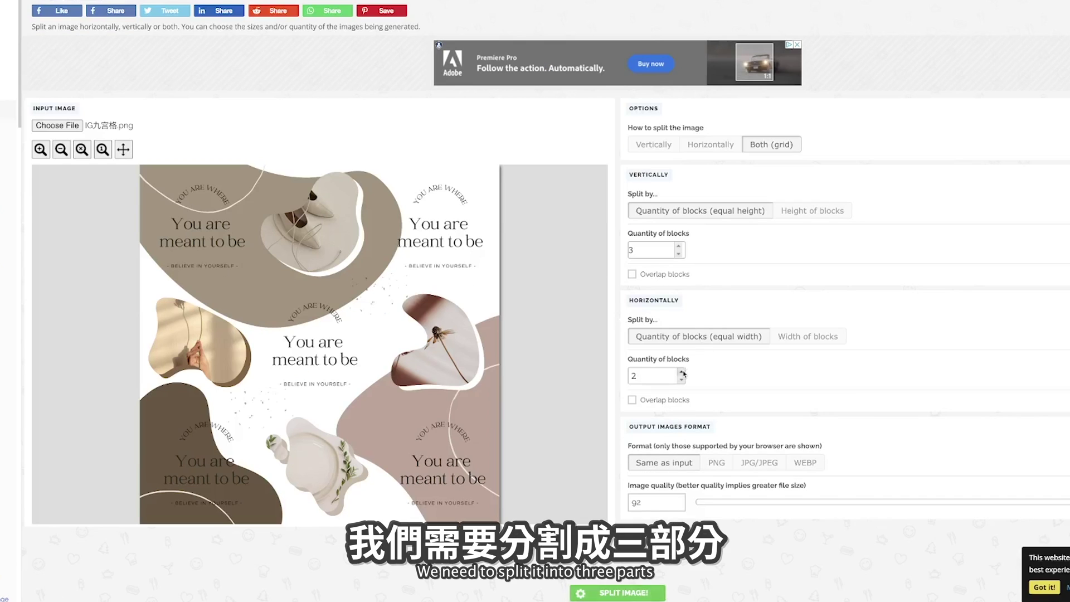
{"action": "left_click", "coordinate": [681, 372]}
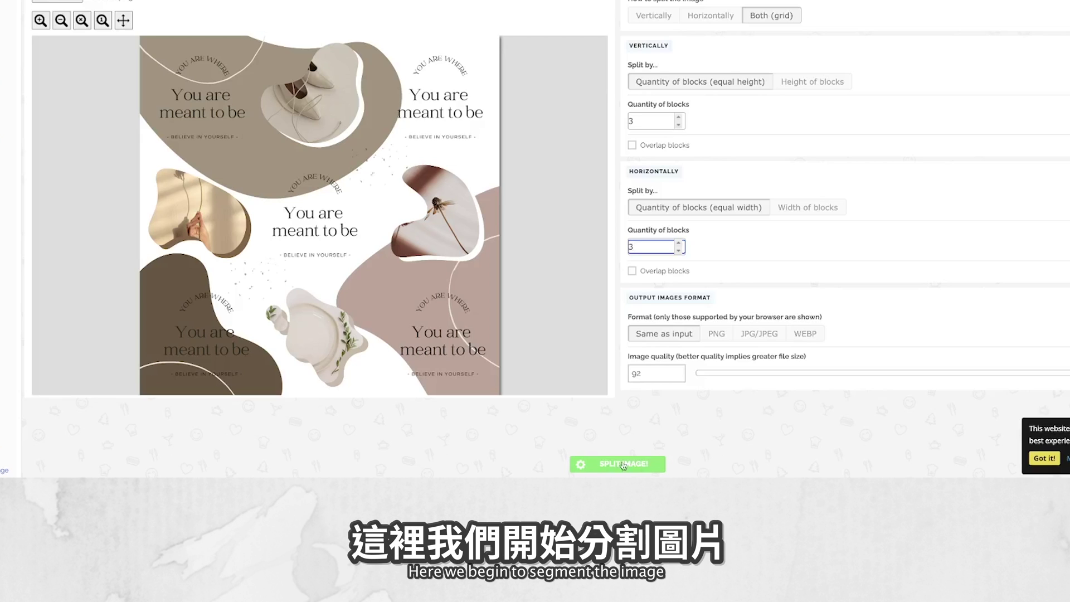
{"action": "left_click", "coordinate": [650, 466]}
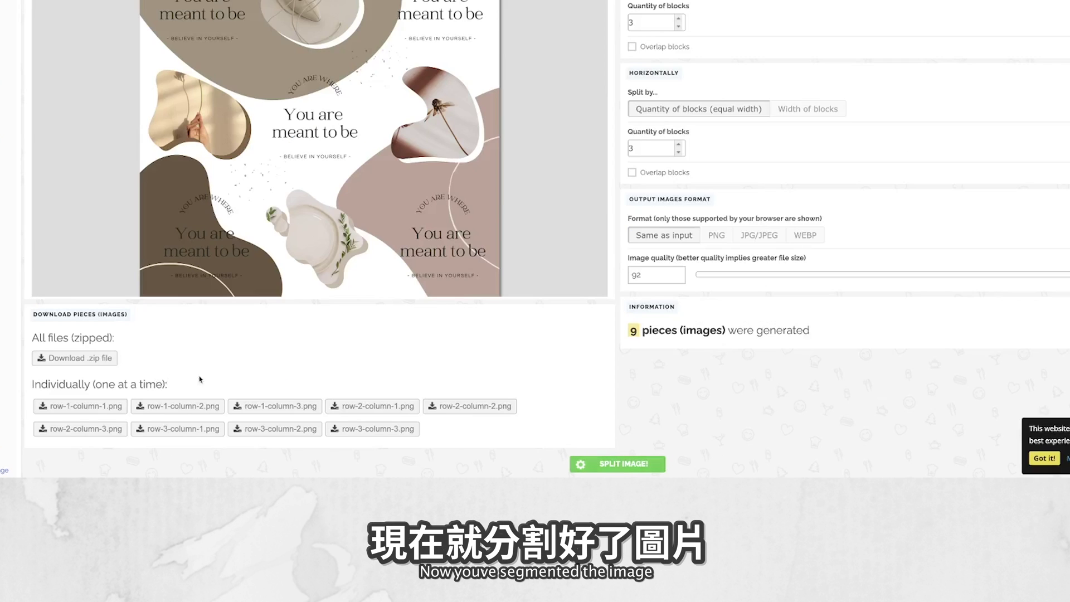